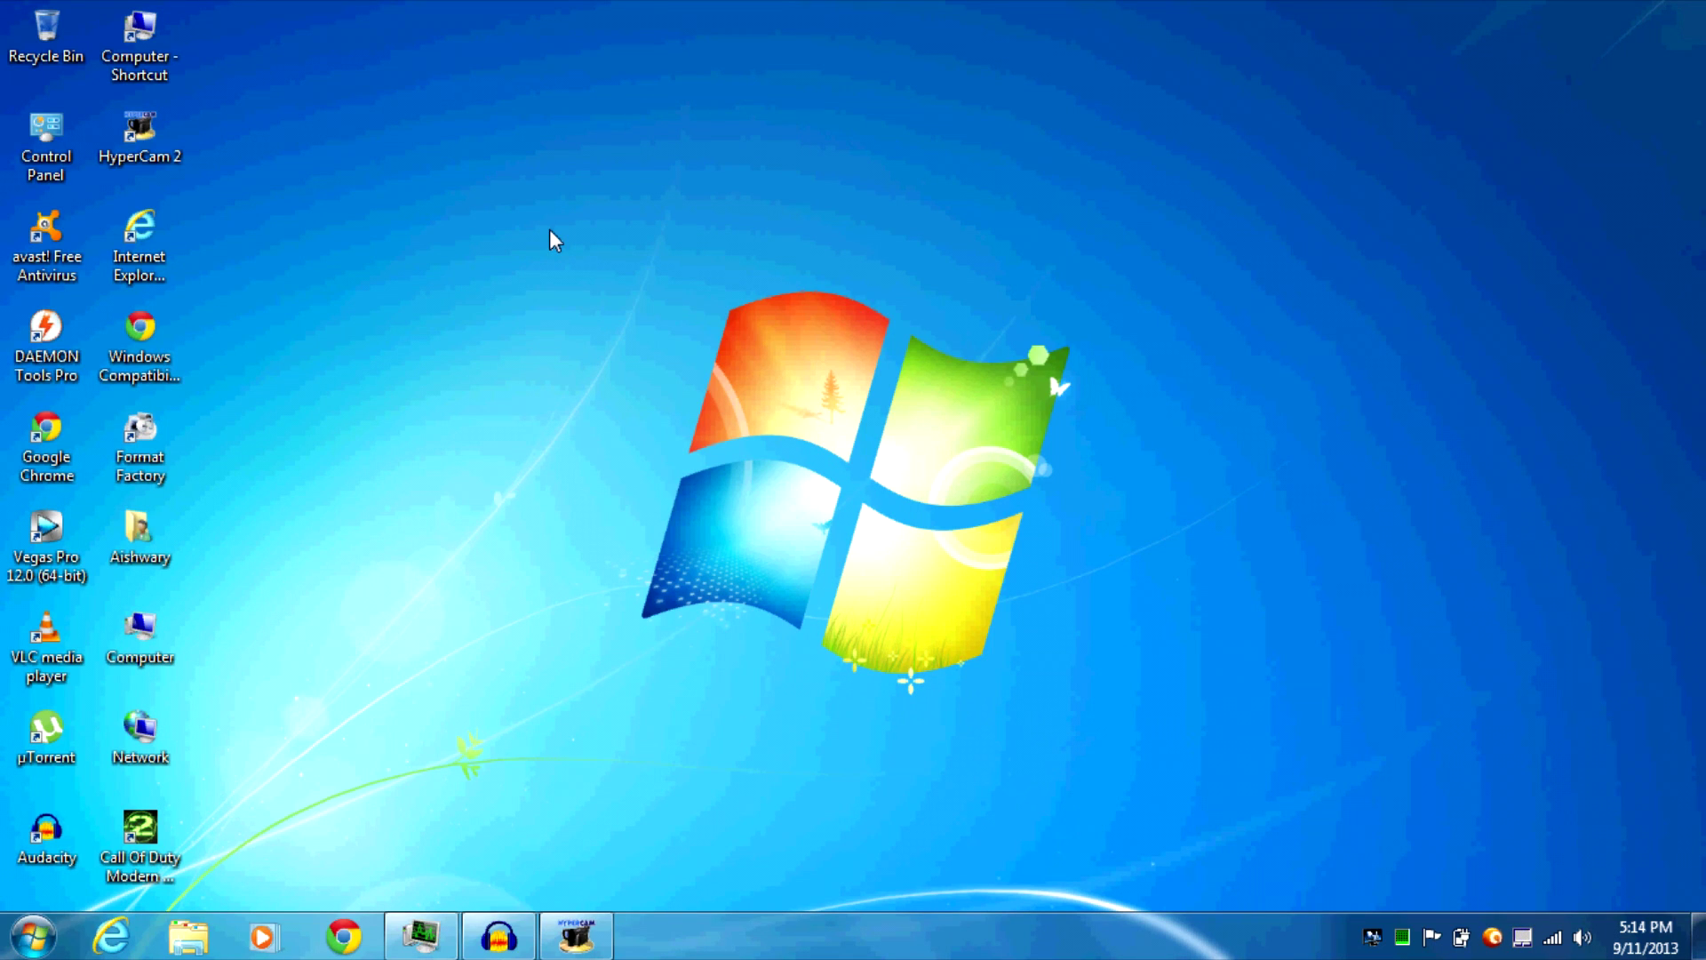
# Refresh the desktop and tuck the HyperCam recorder window away
pyautogui.rightClick(552, 237)
pyautogui.click(593, 302)
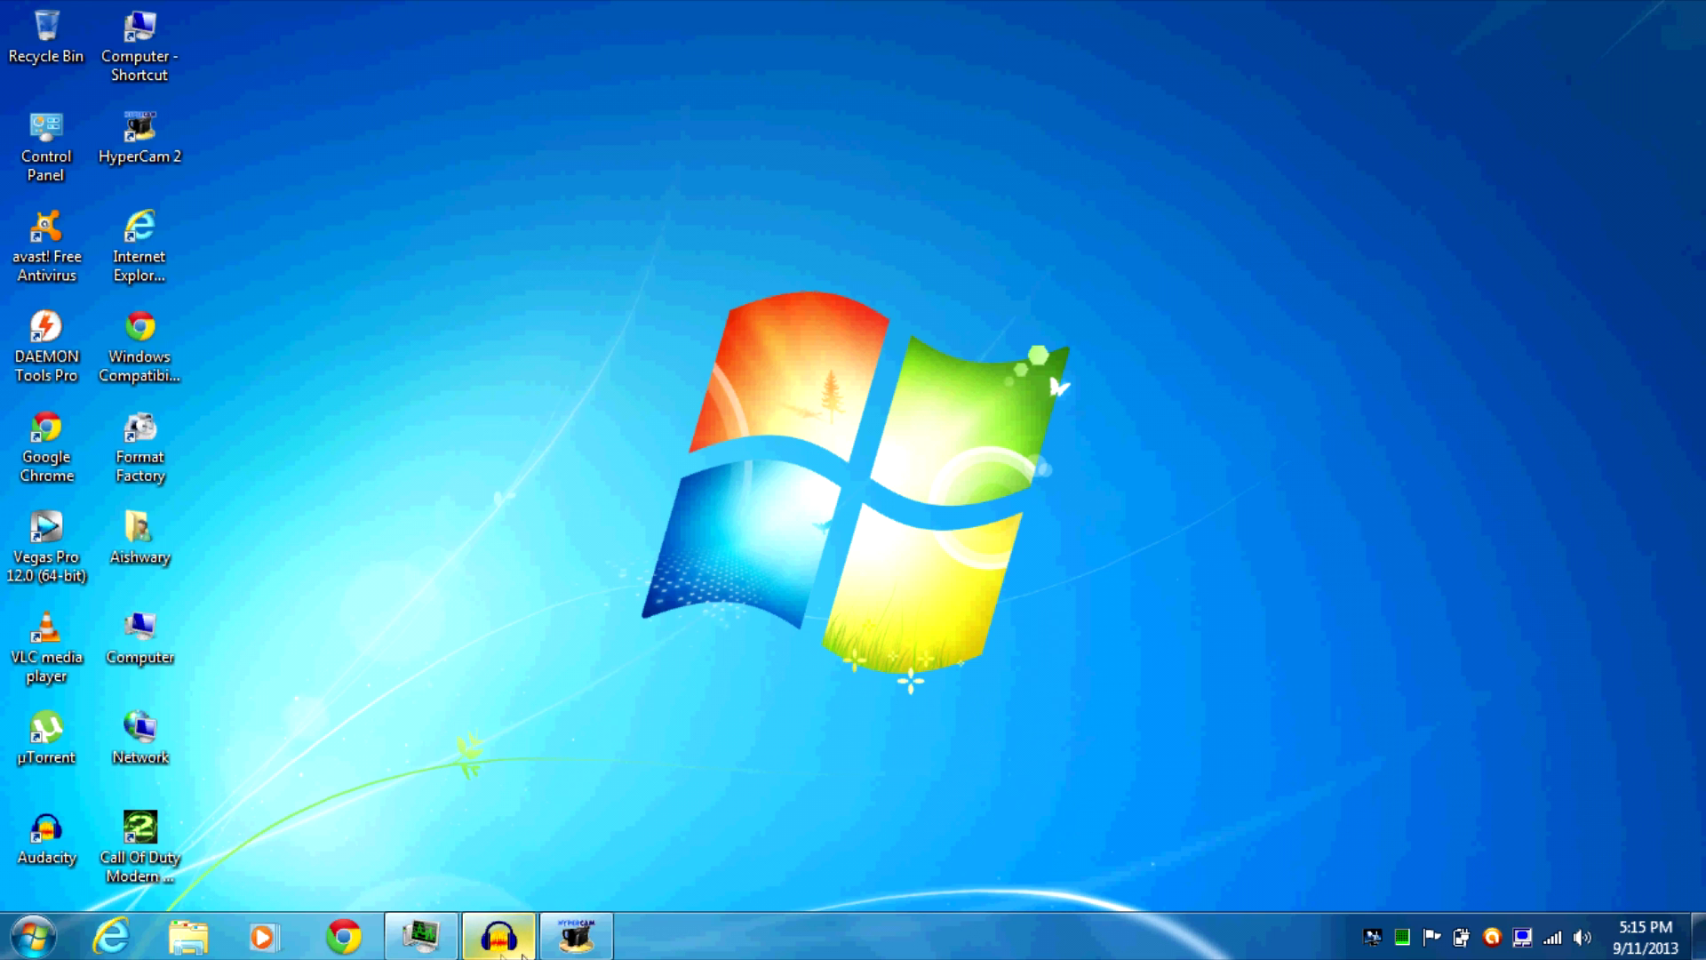
pyautogui.click(576, 937)
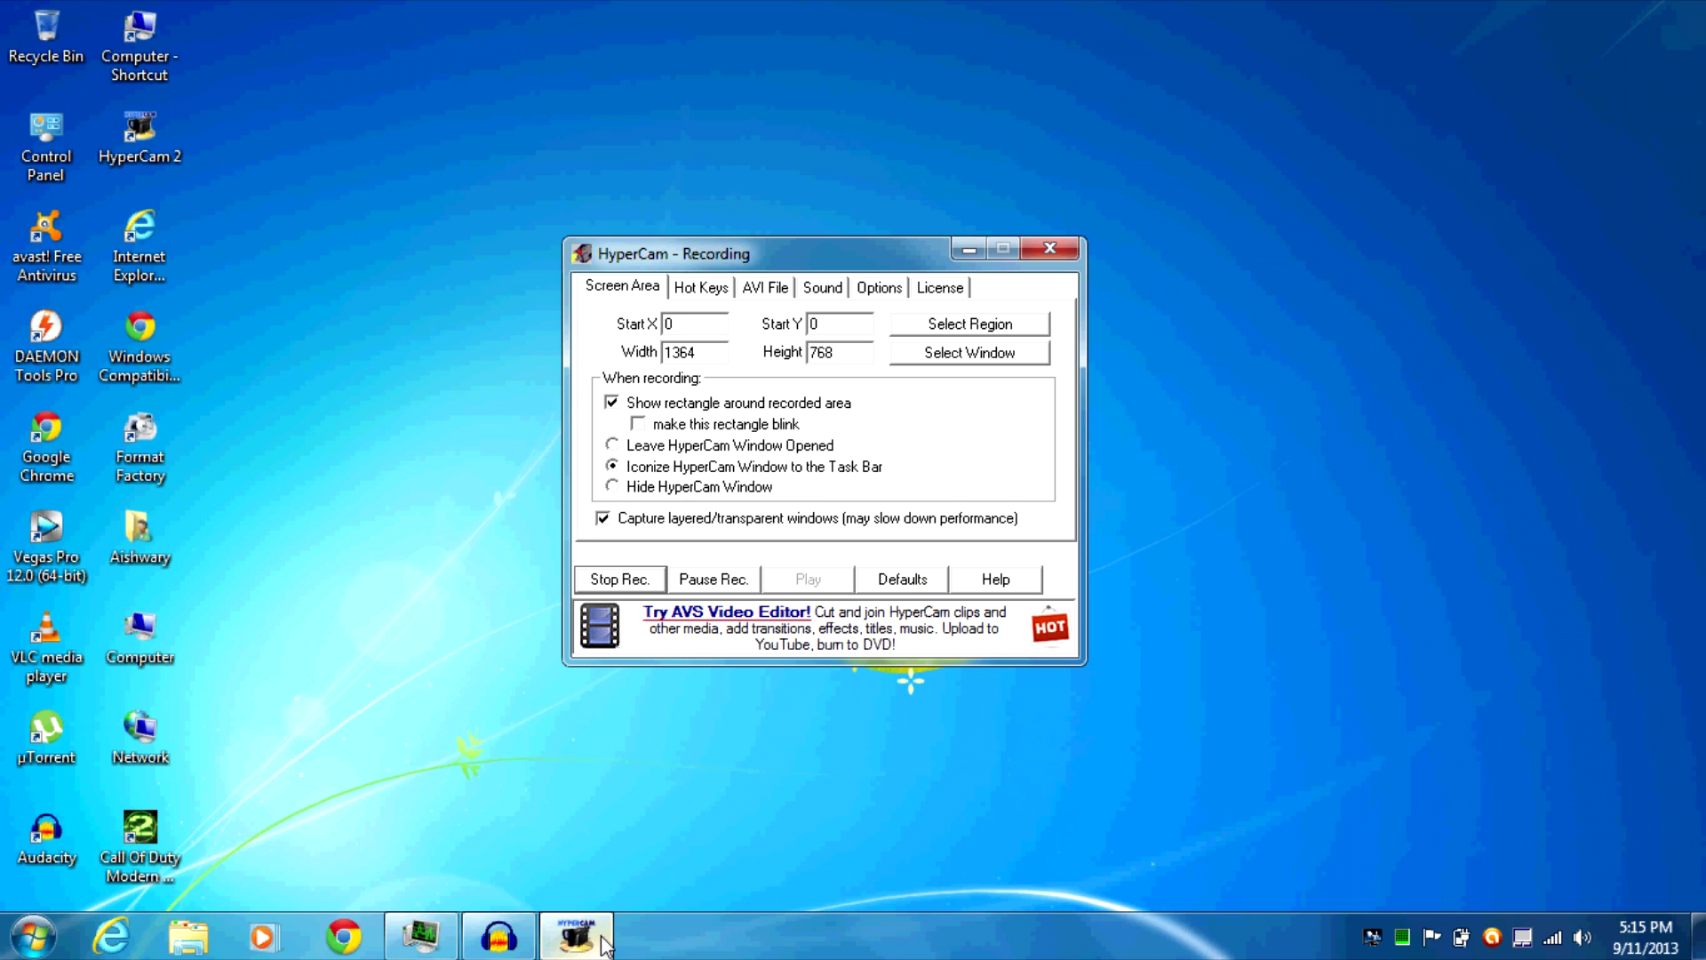
pyautogui.click(576, 938)
# Start an Audacity recording, leave it running minimized, and launch Chrome
pyautogui.click(499, 937)
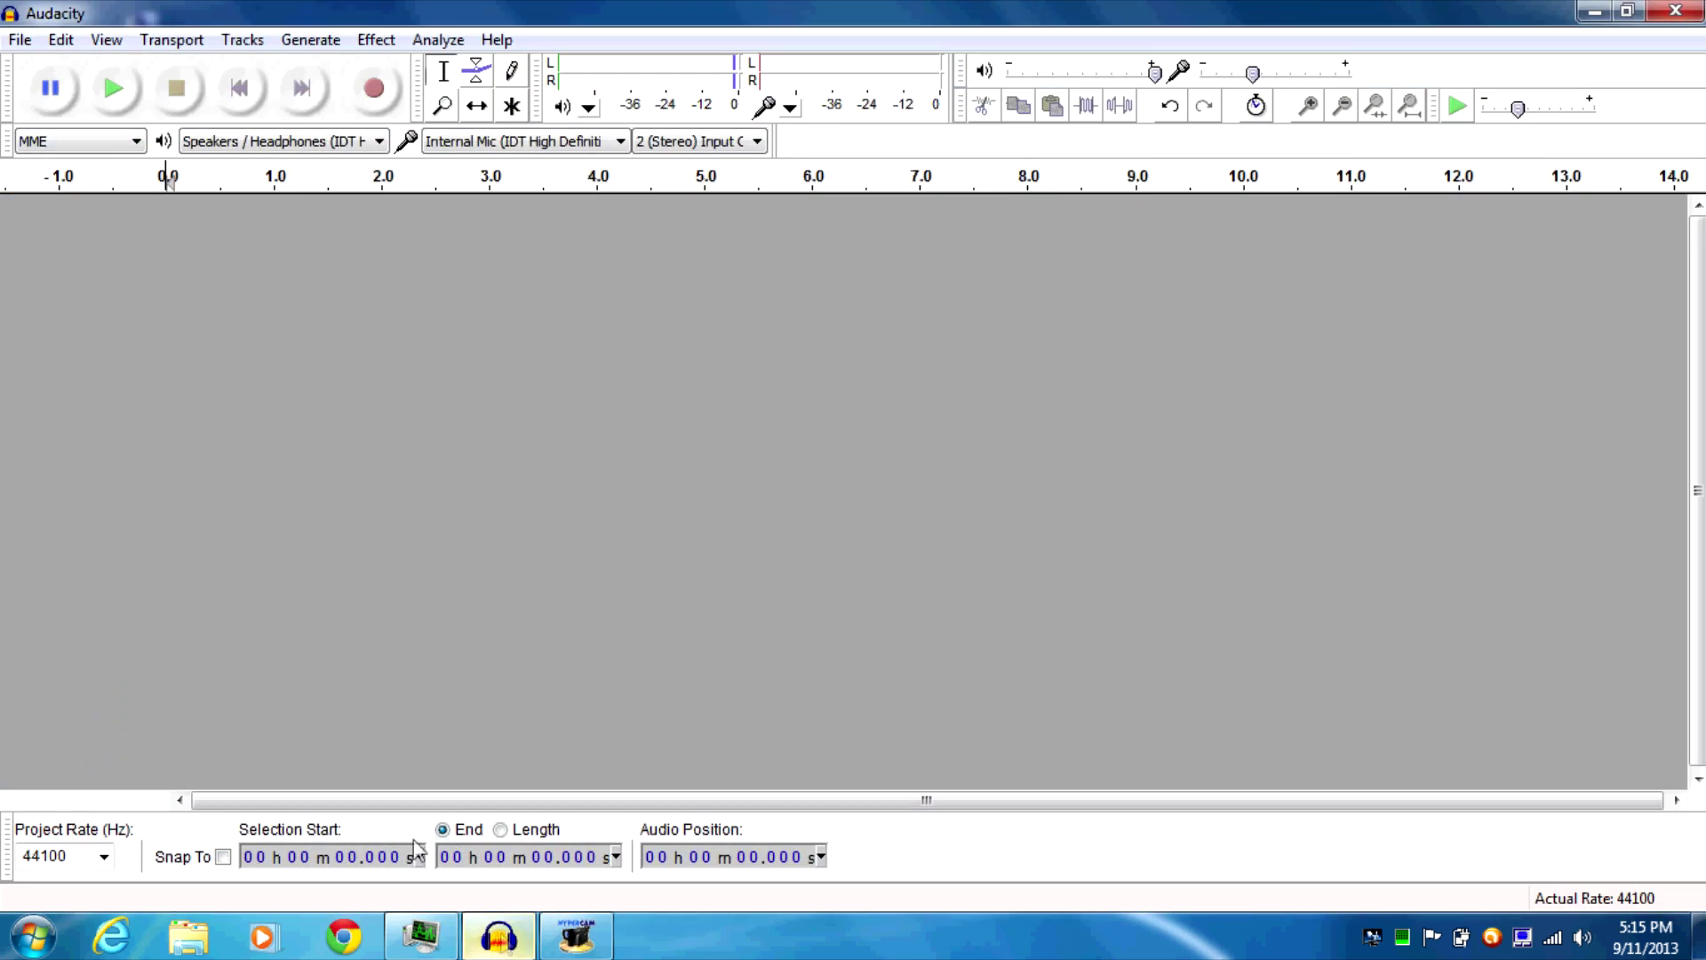
pyautogui.click(374, 89)
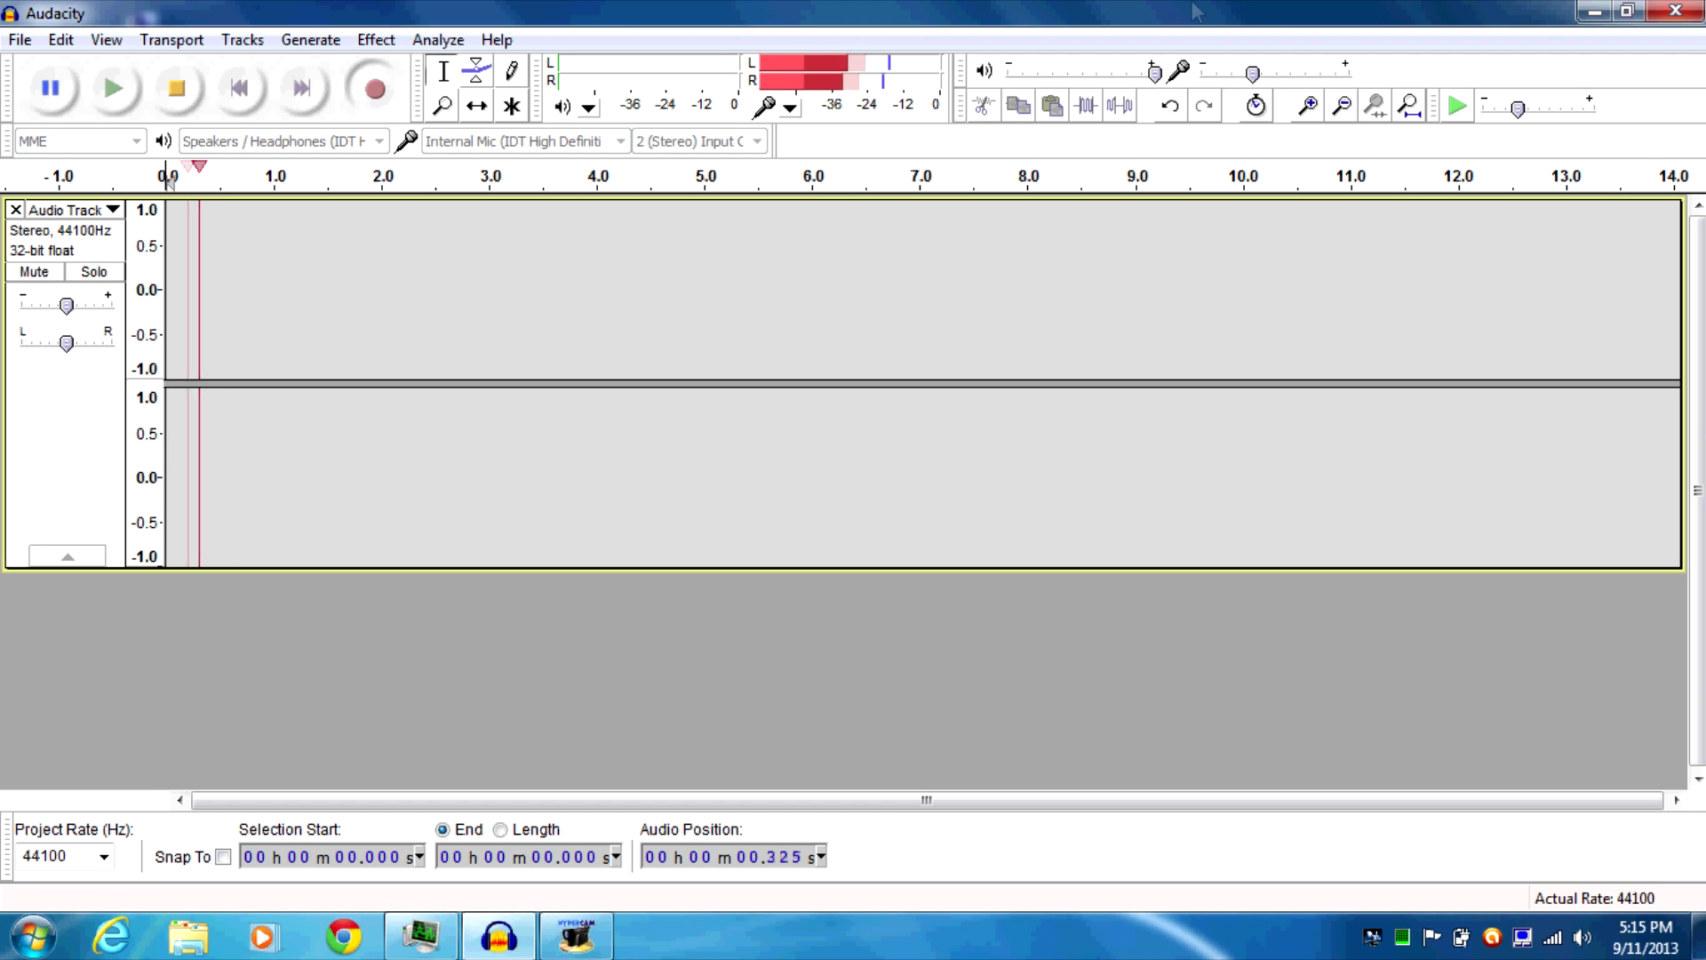
pyautogui.click(1603, 13)
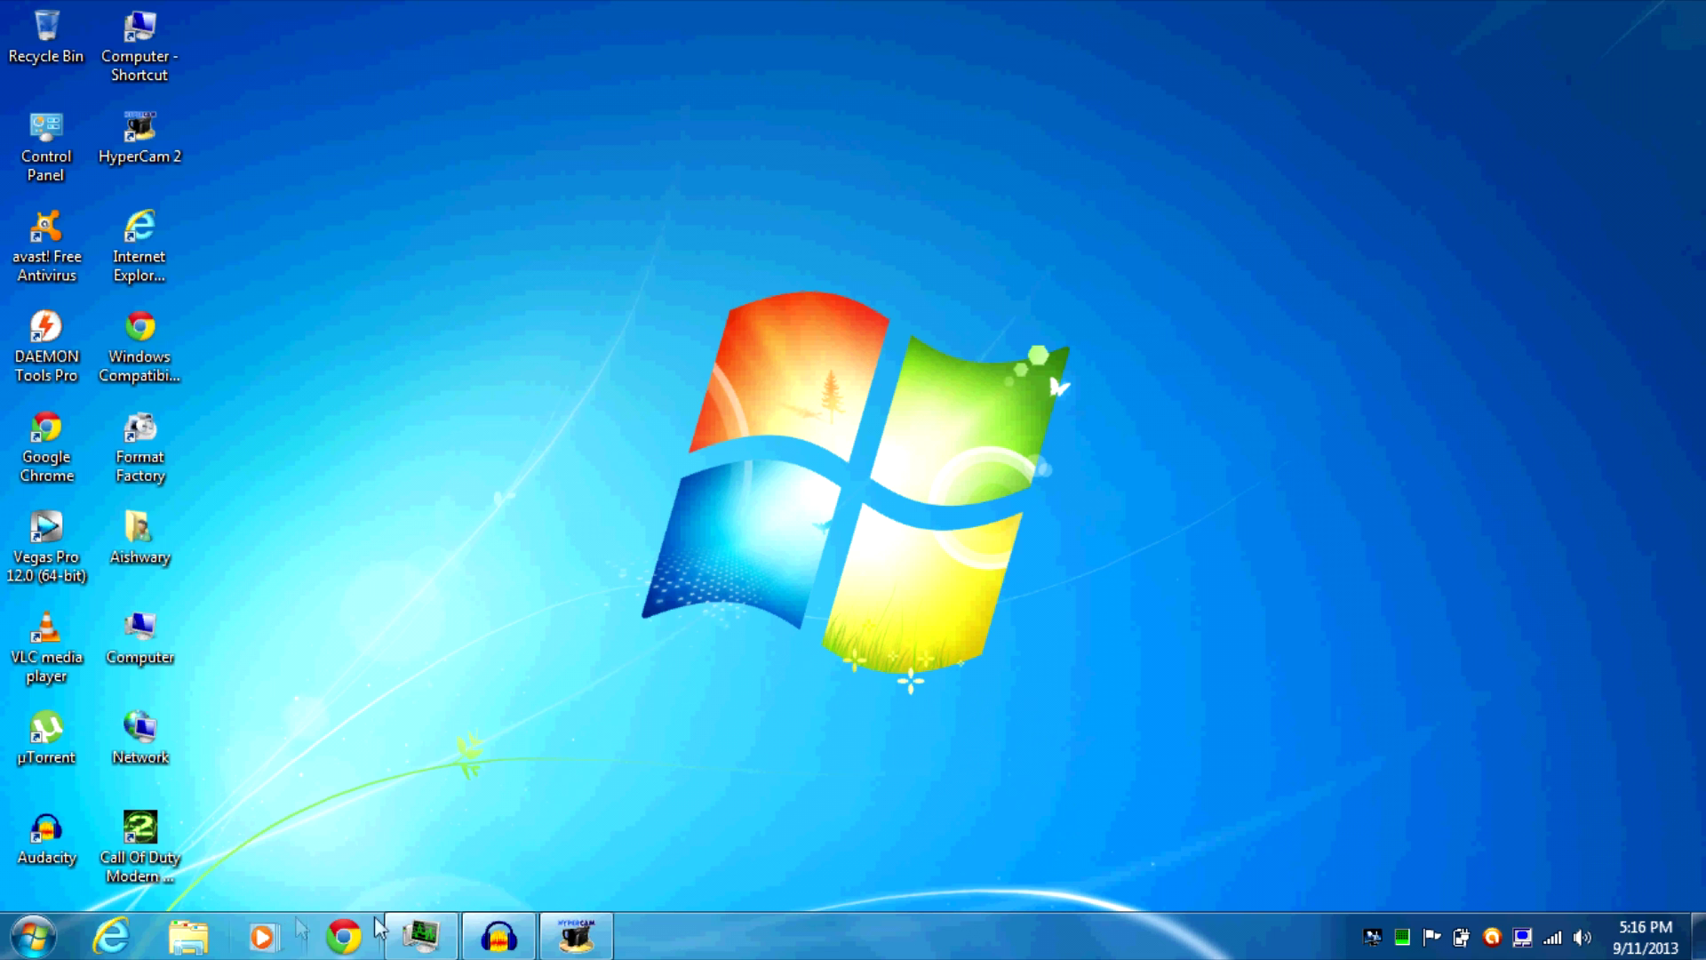
pyautogui.click(346, 935)
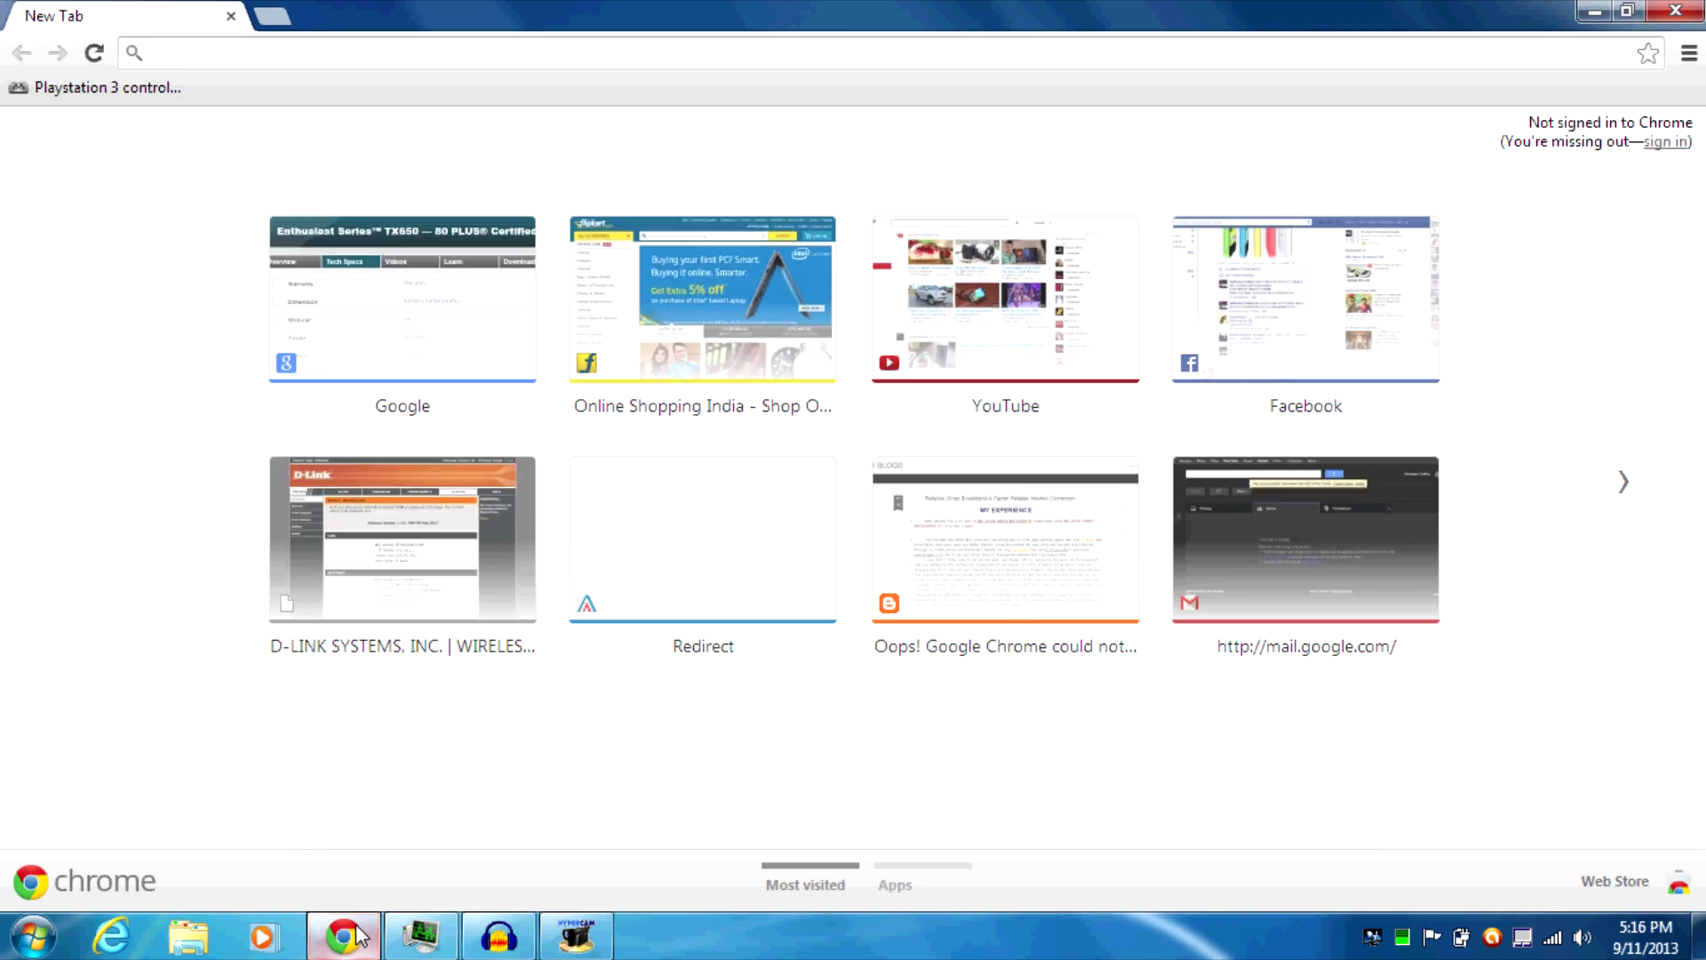
# From the 'Playstation 3 control...' bookmark page, download the Version 0.7.1000 all-in-one package
pyautogui.click(139, 90)
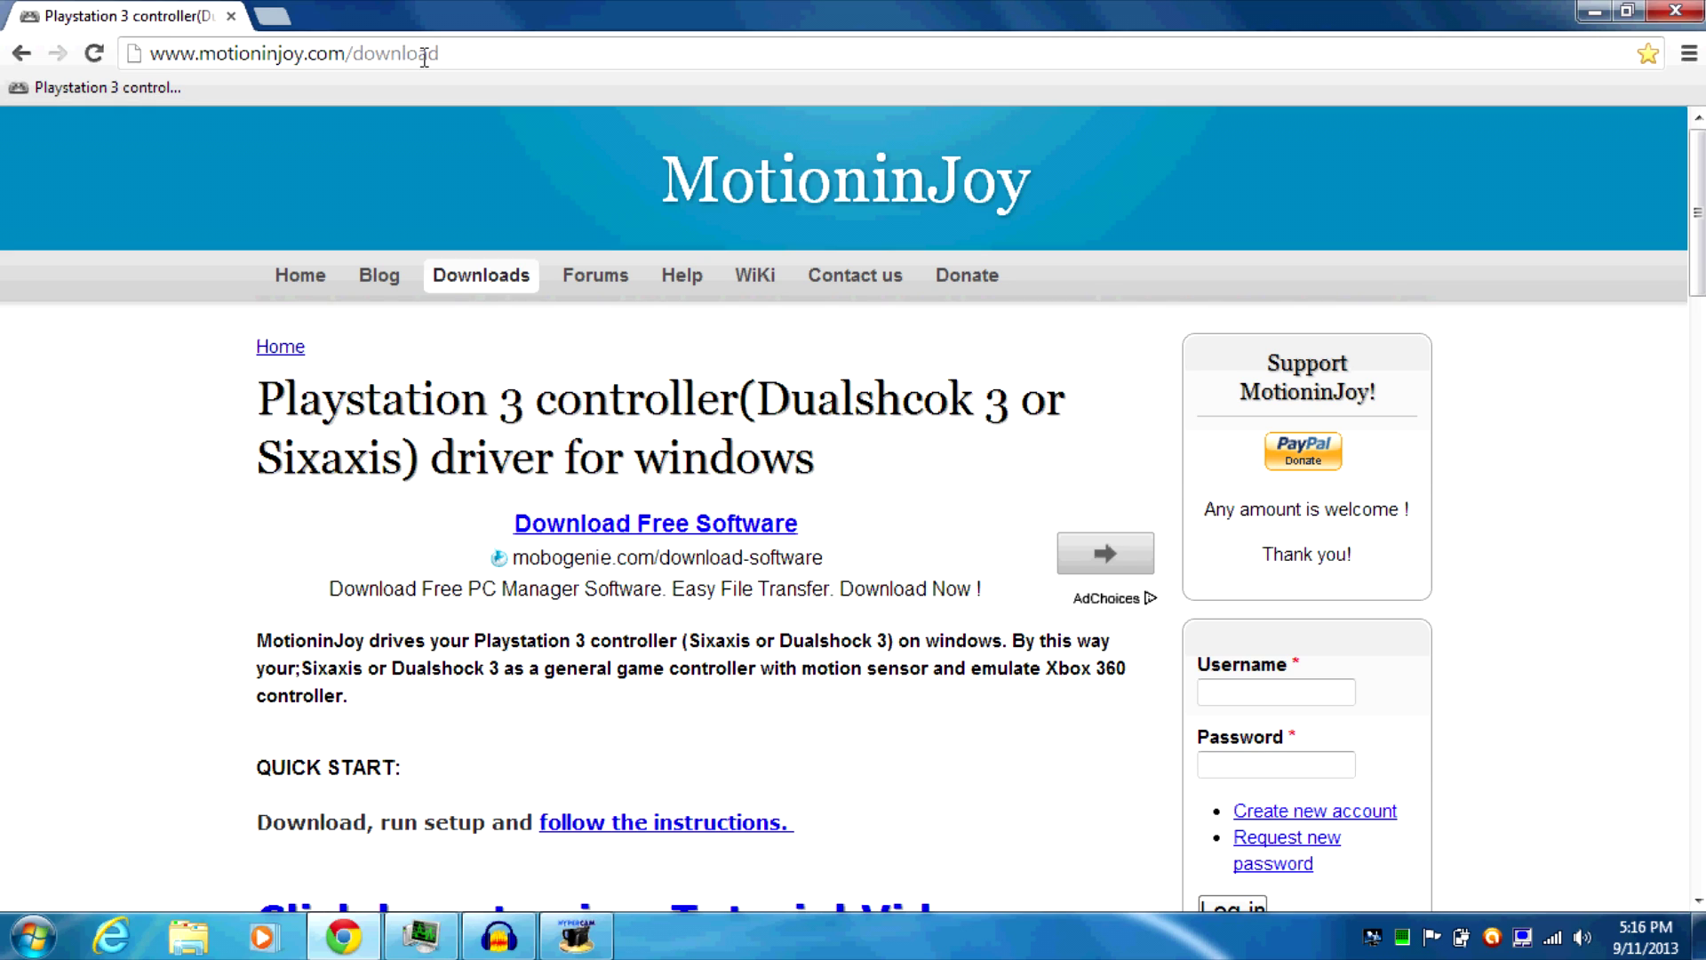
pyautogui.moveTo(248, 314); pyautogui.dragTo(149, 379)
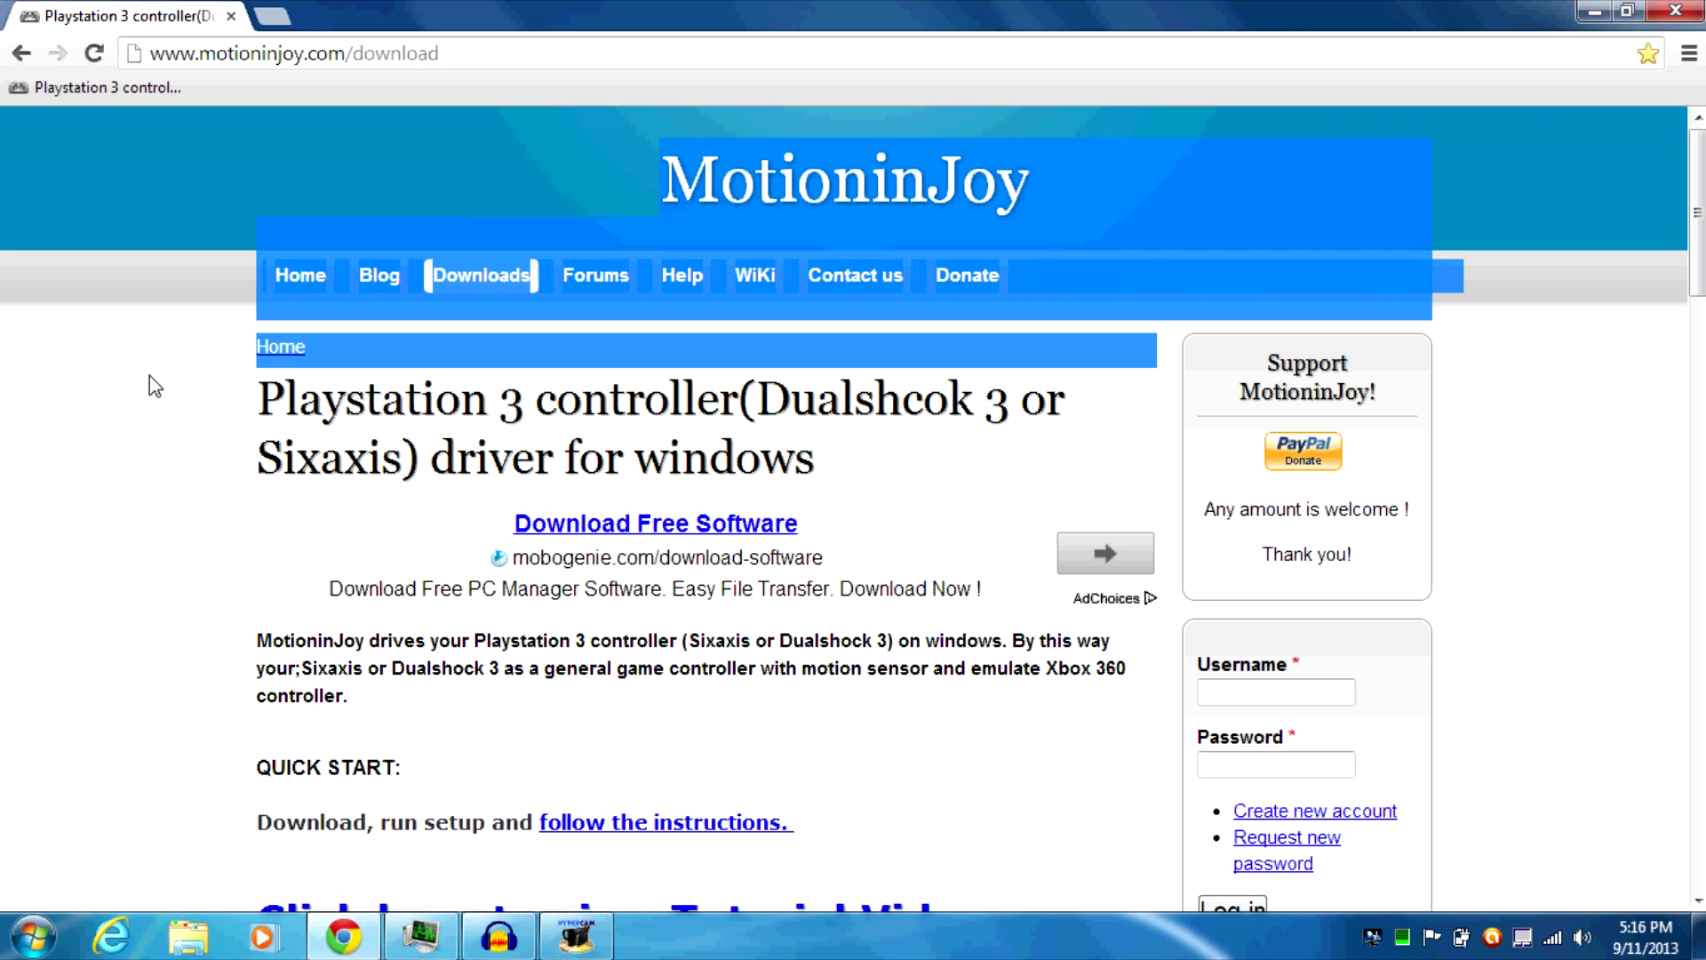
pyautogui.click(149, 385)
pyautogui.scroll(-4, 22, 507)
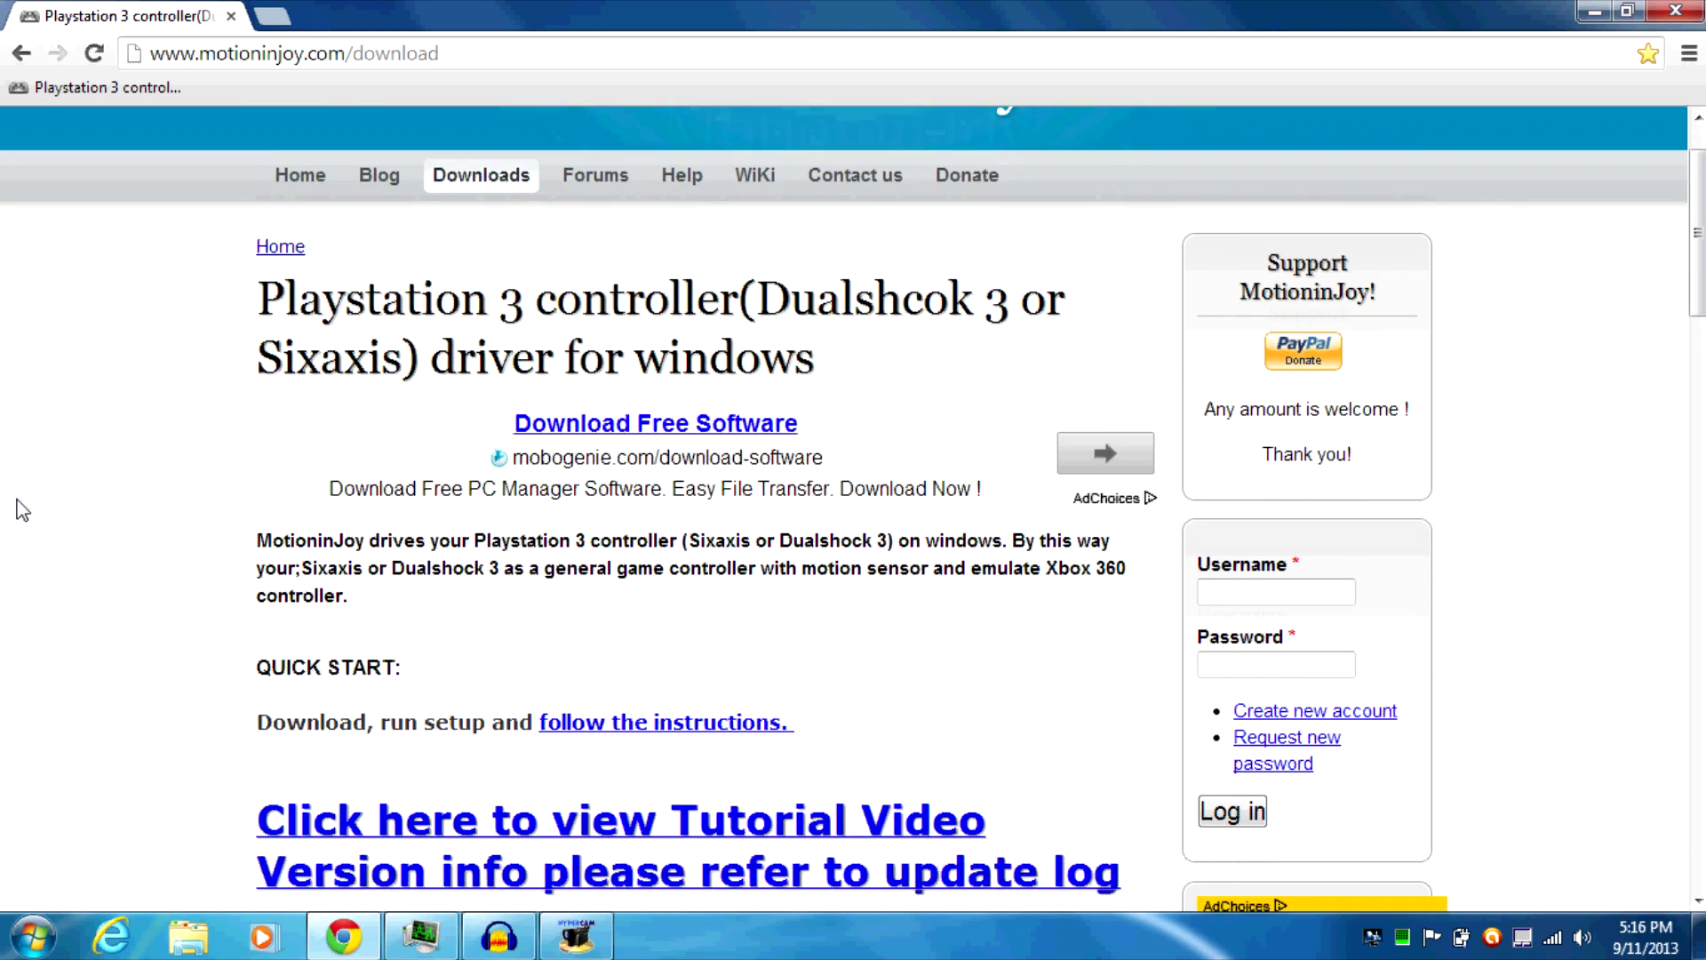
pyautogui.scroll(-3, 21, 508)
pyautogui.scroll(-2, 22, 509)
pyautogui.scroll(-2, 21, 509)
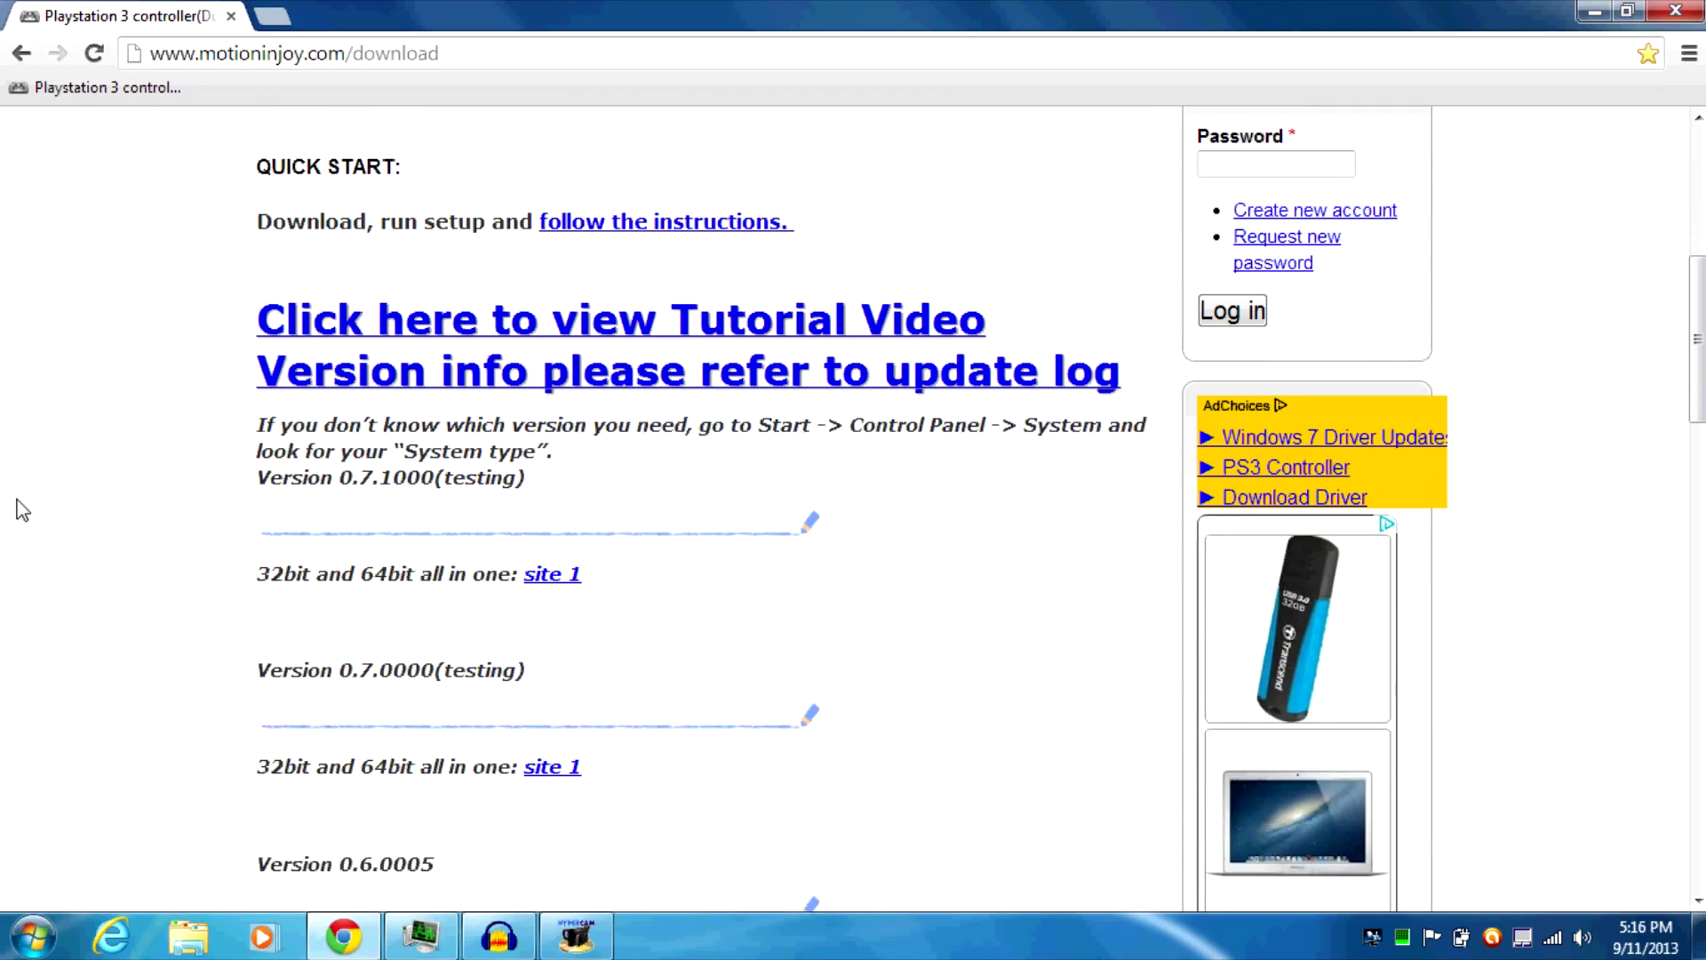
pyautogui.scroll(-1, 22, 508)
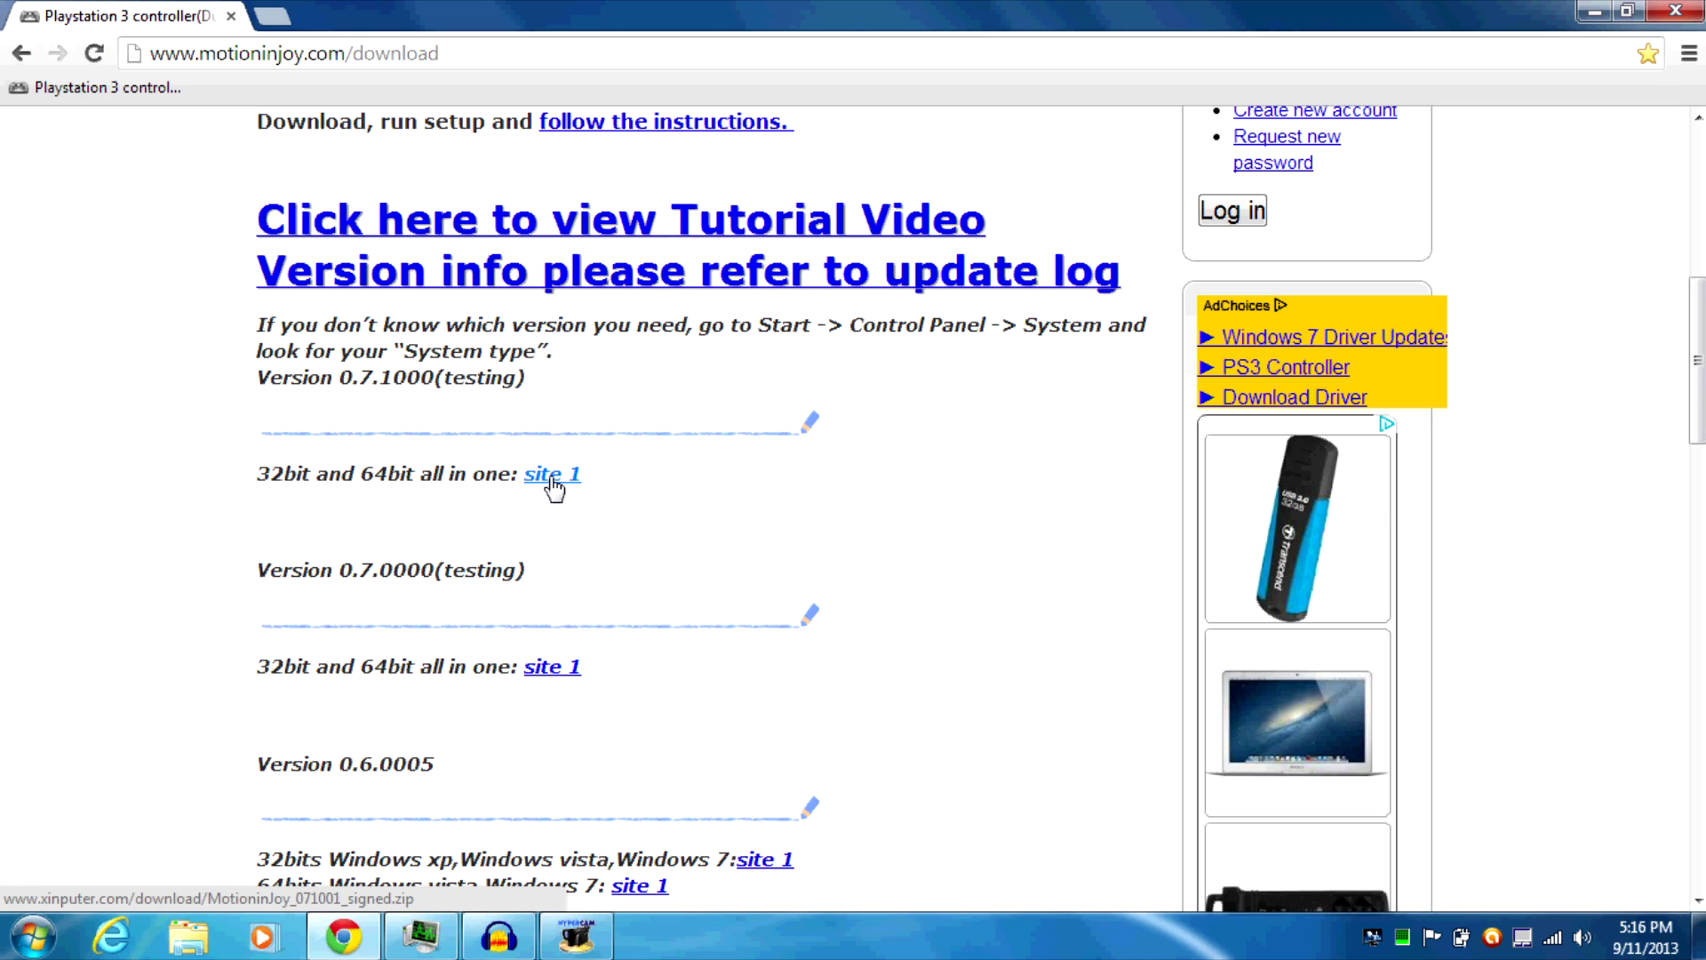
pyautogui.click(551, 474)
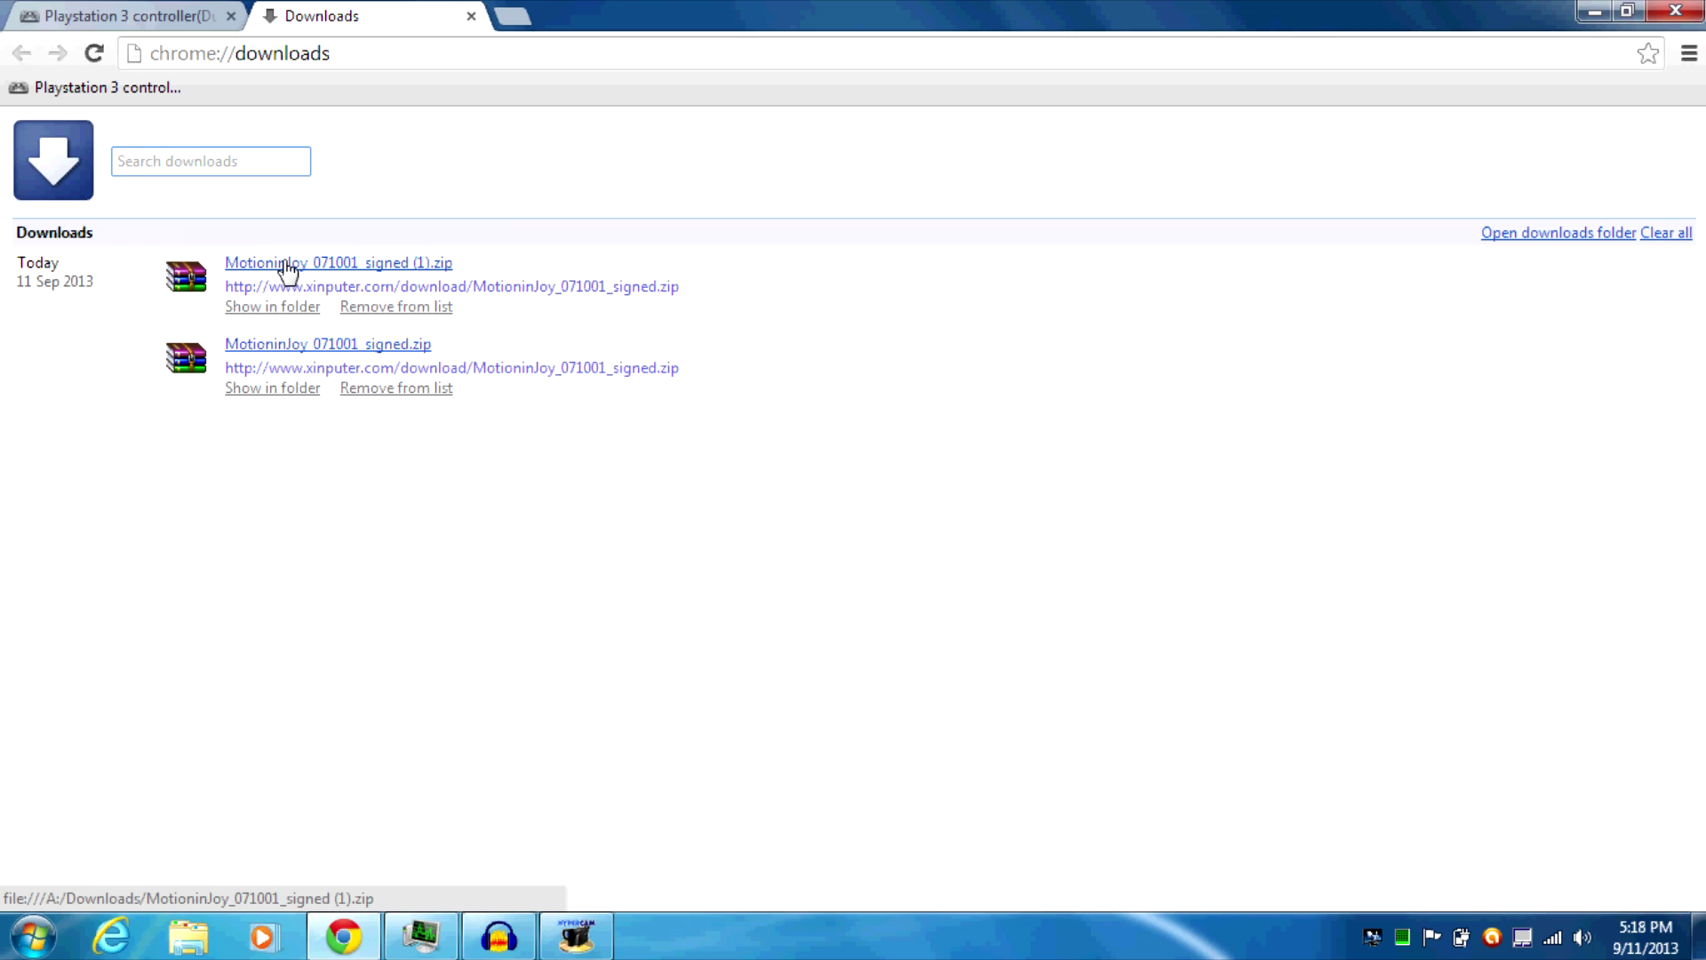
# Open the downloaded MotionInJoy zip from Chrome's downloads list
pyautogui.click(289, 266)
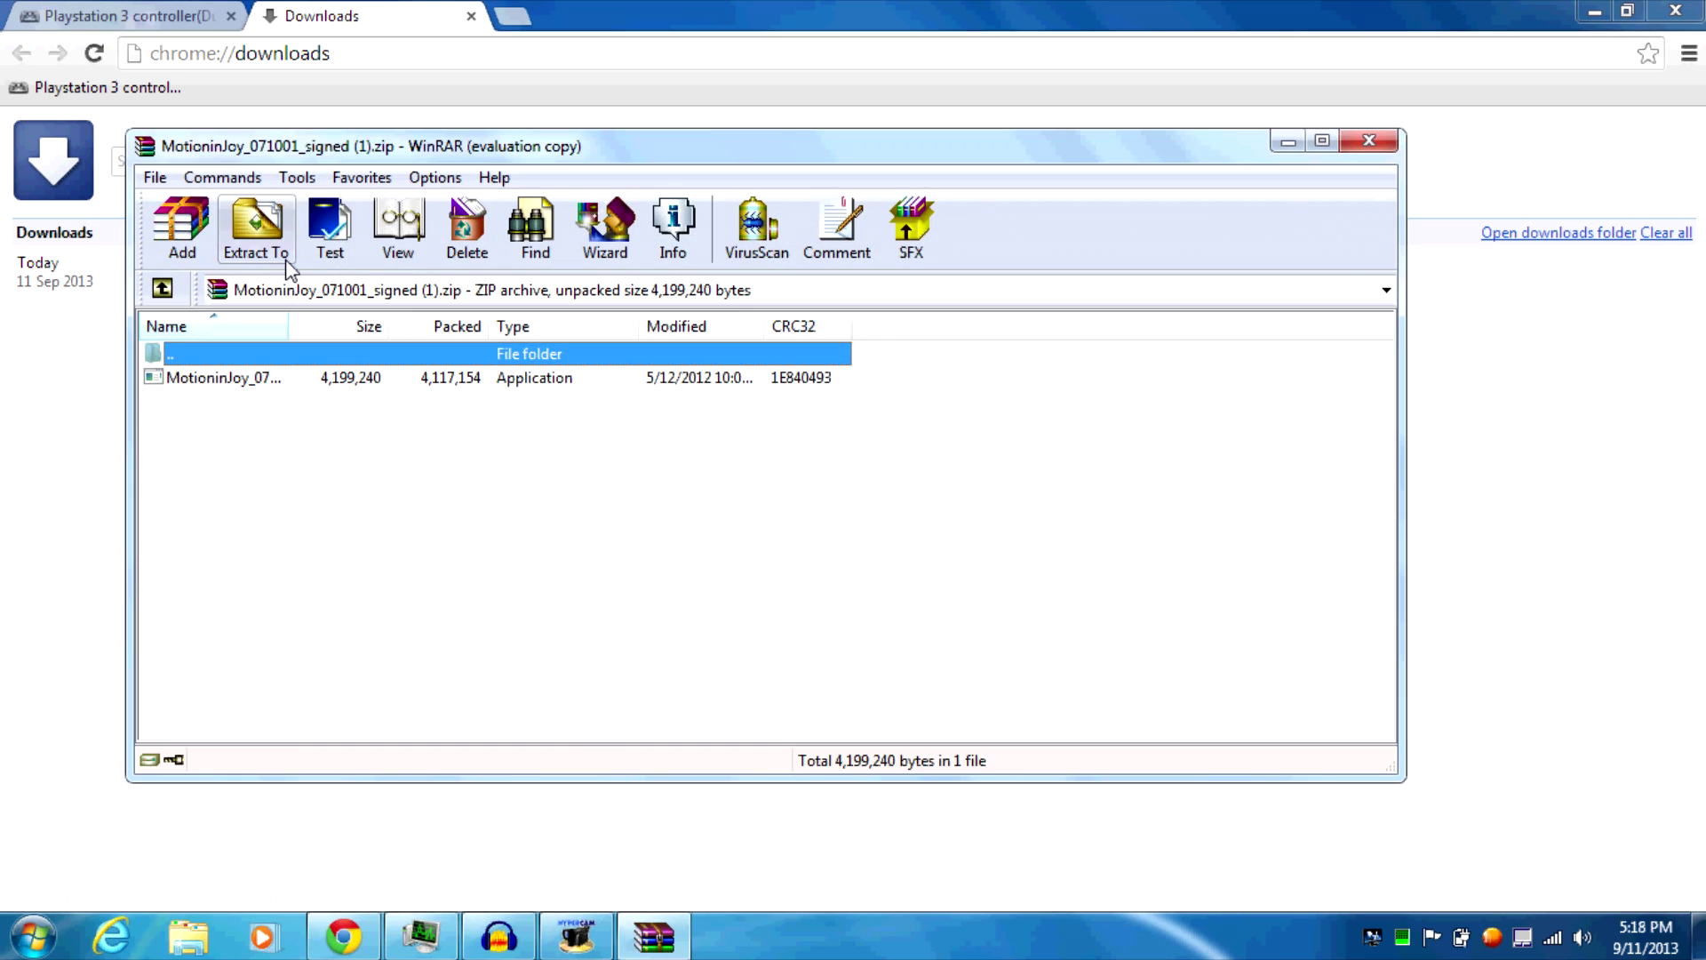
# Run MotioninJoy_071001_signed.exe from the archive, accepting the security warning
pyautogui.doubleClick(250, 380)
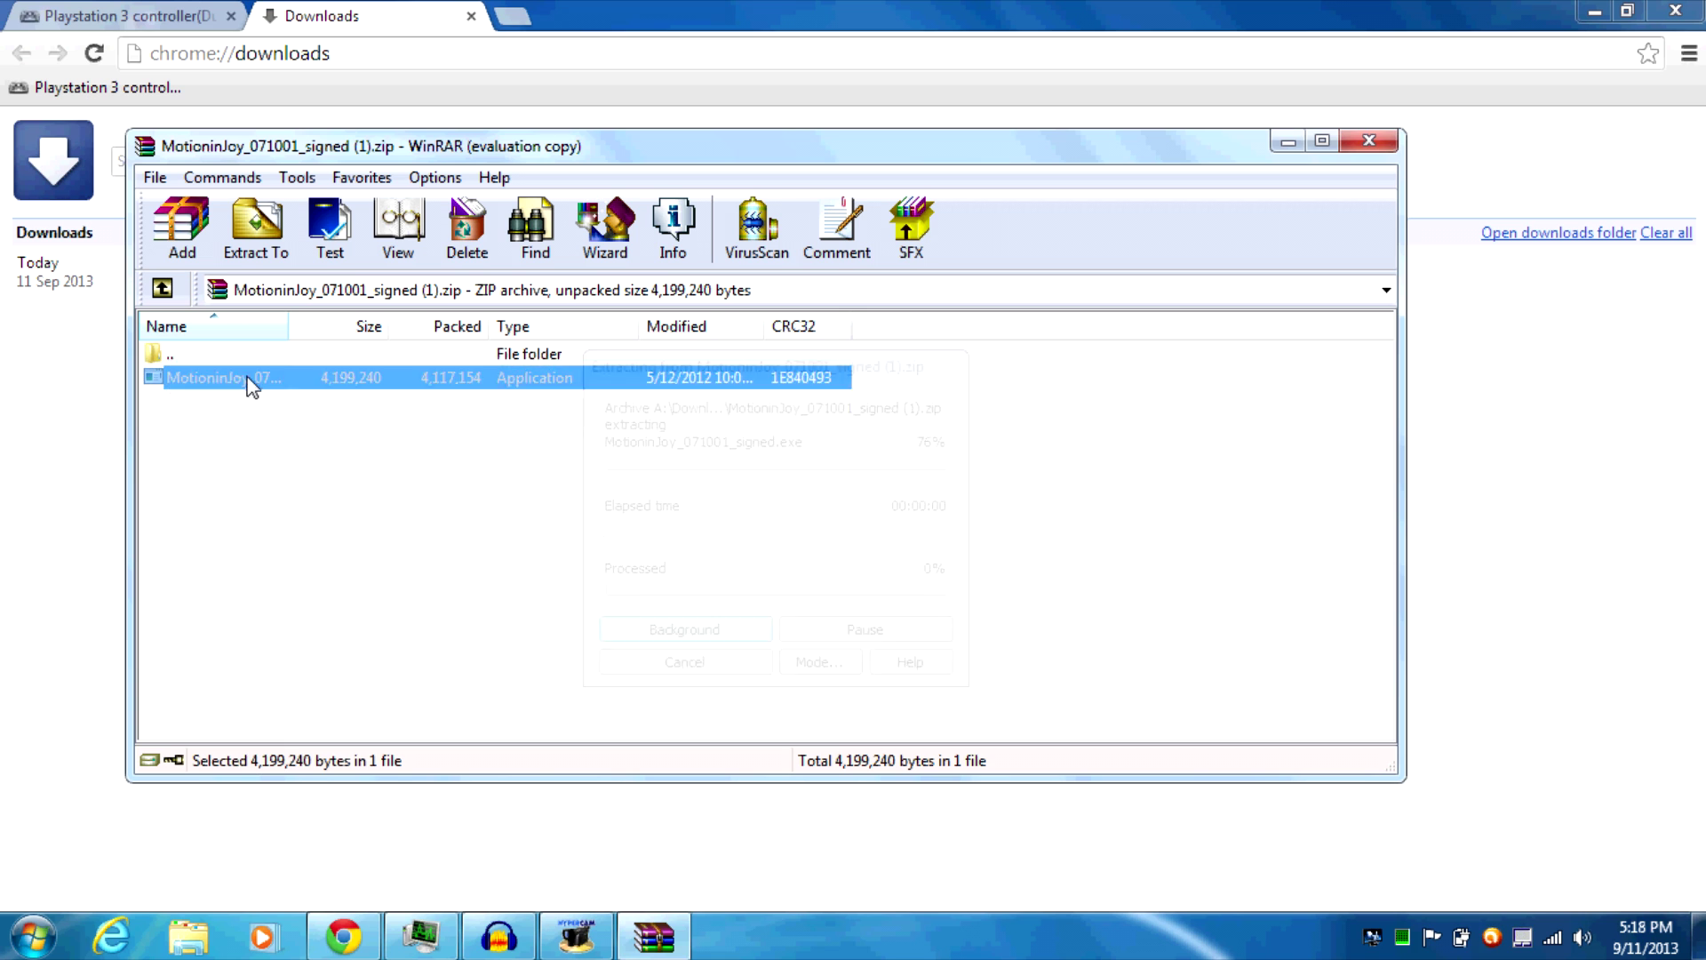
pyautogui.click(922, 497)
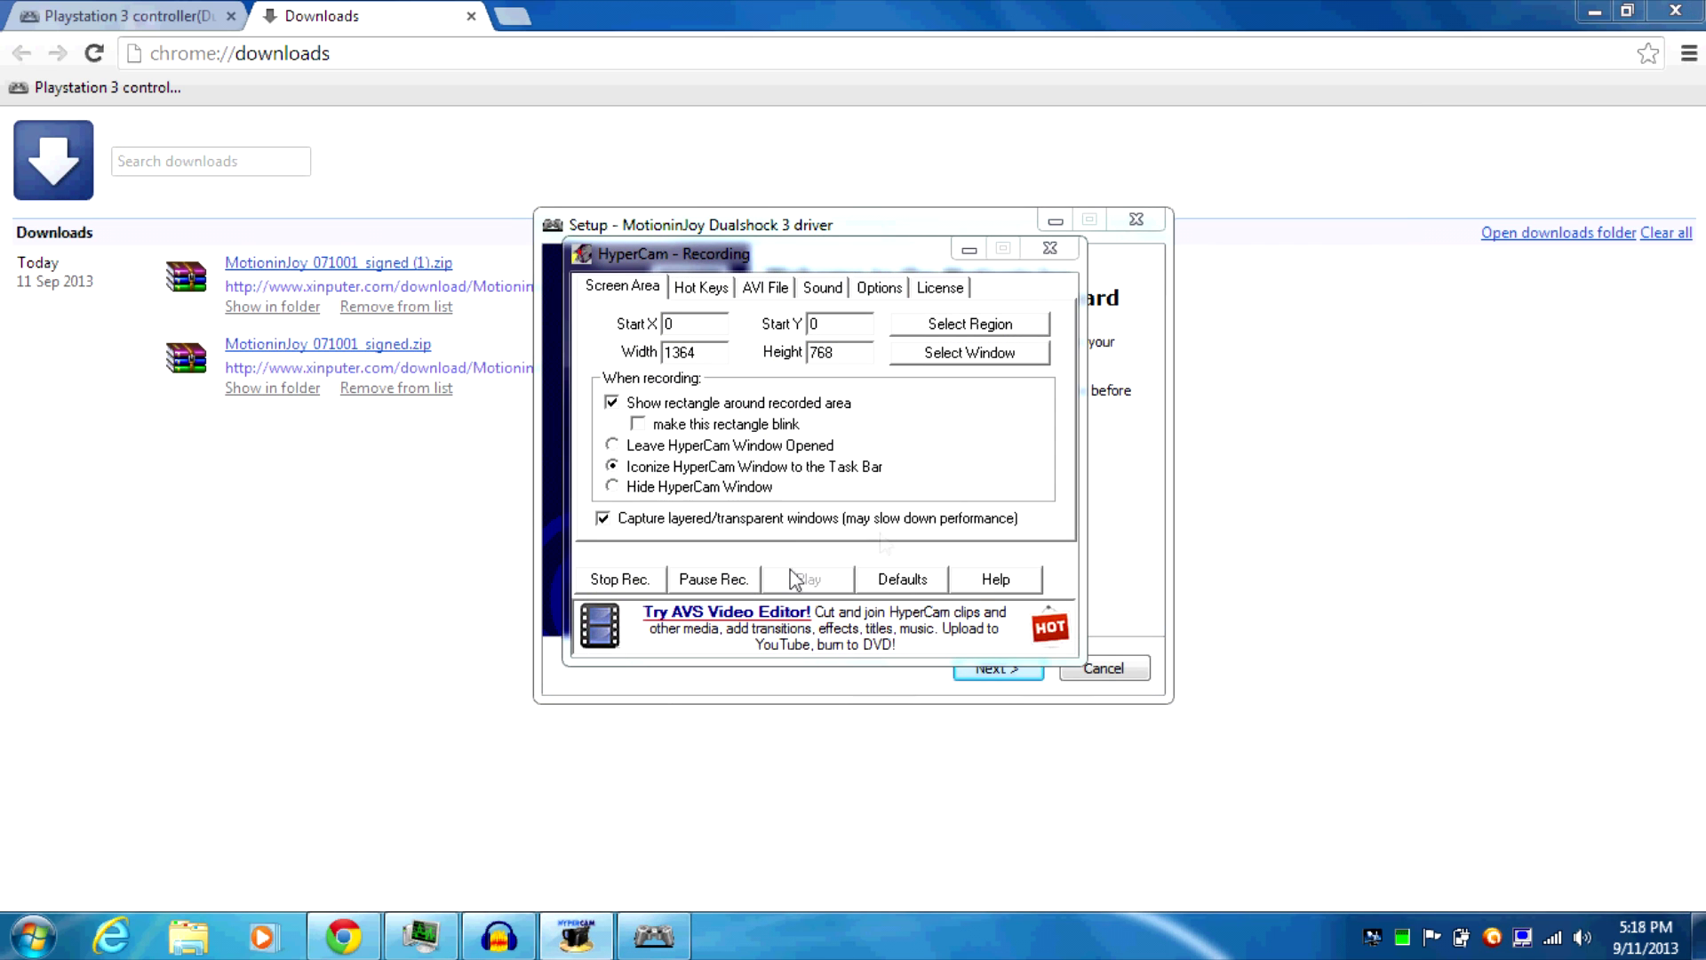
pyautogui.click(966, 251)
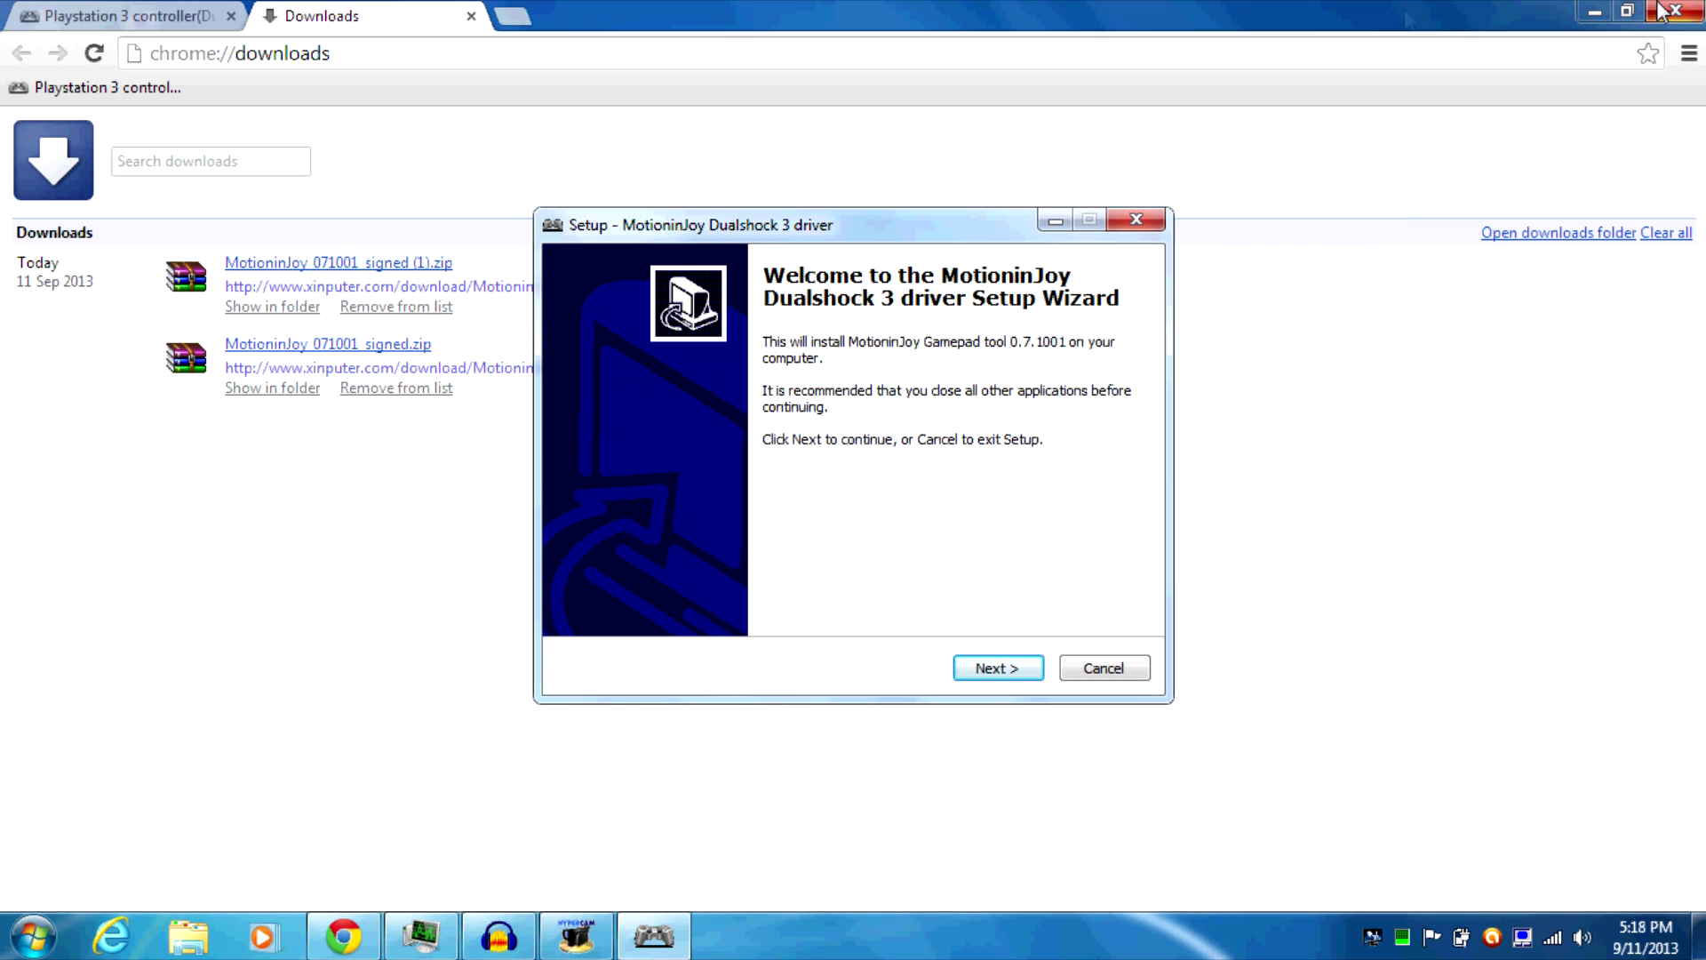
# Accept the default install and Start Menu folders, skipping the Quick Launch icon
pyautogui.click(1676, 13)
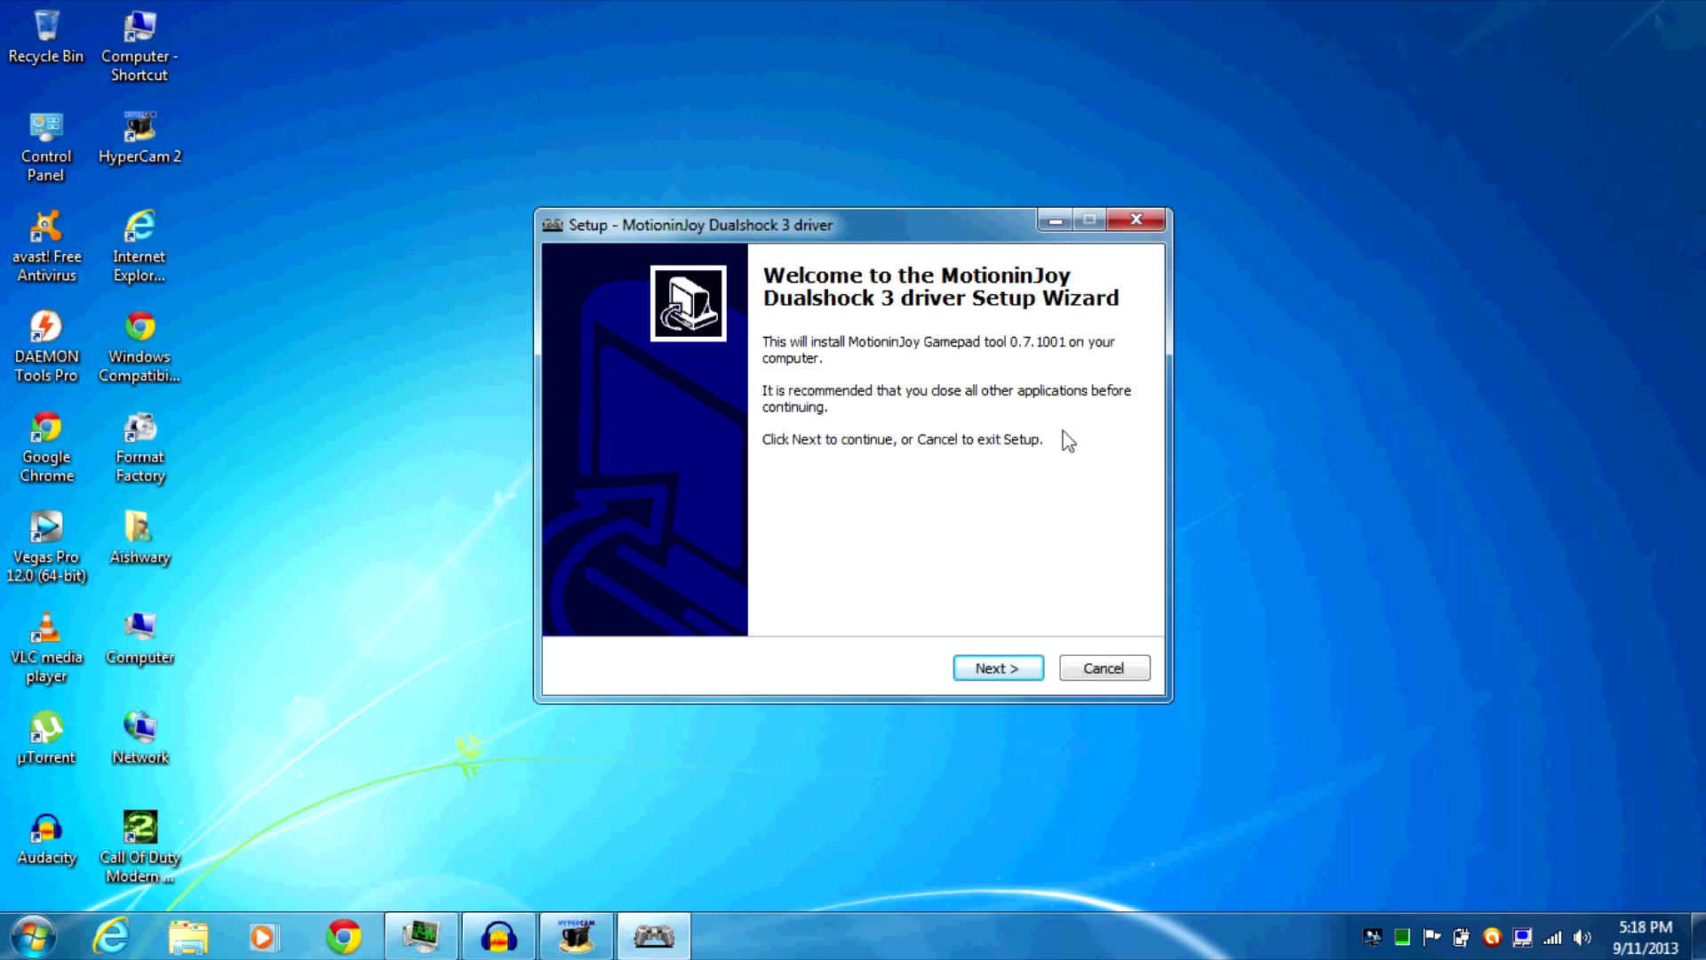
pyautogui.click(999, 668)
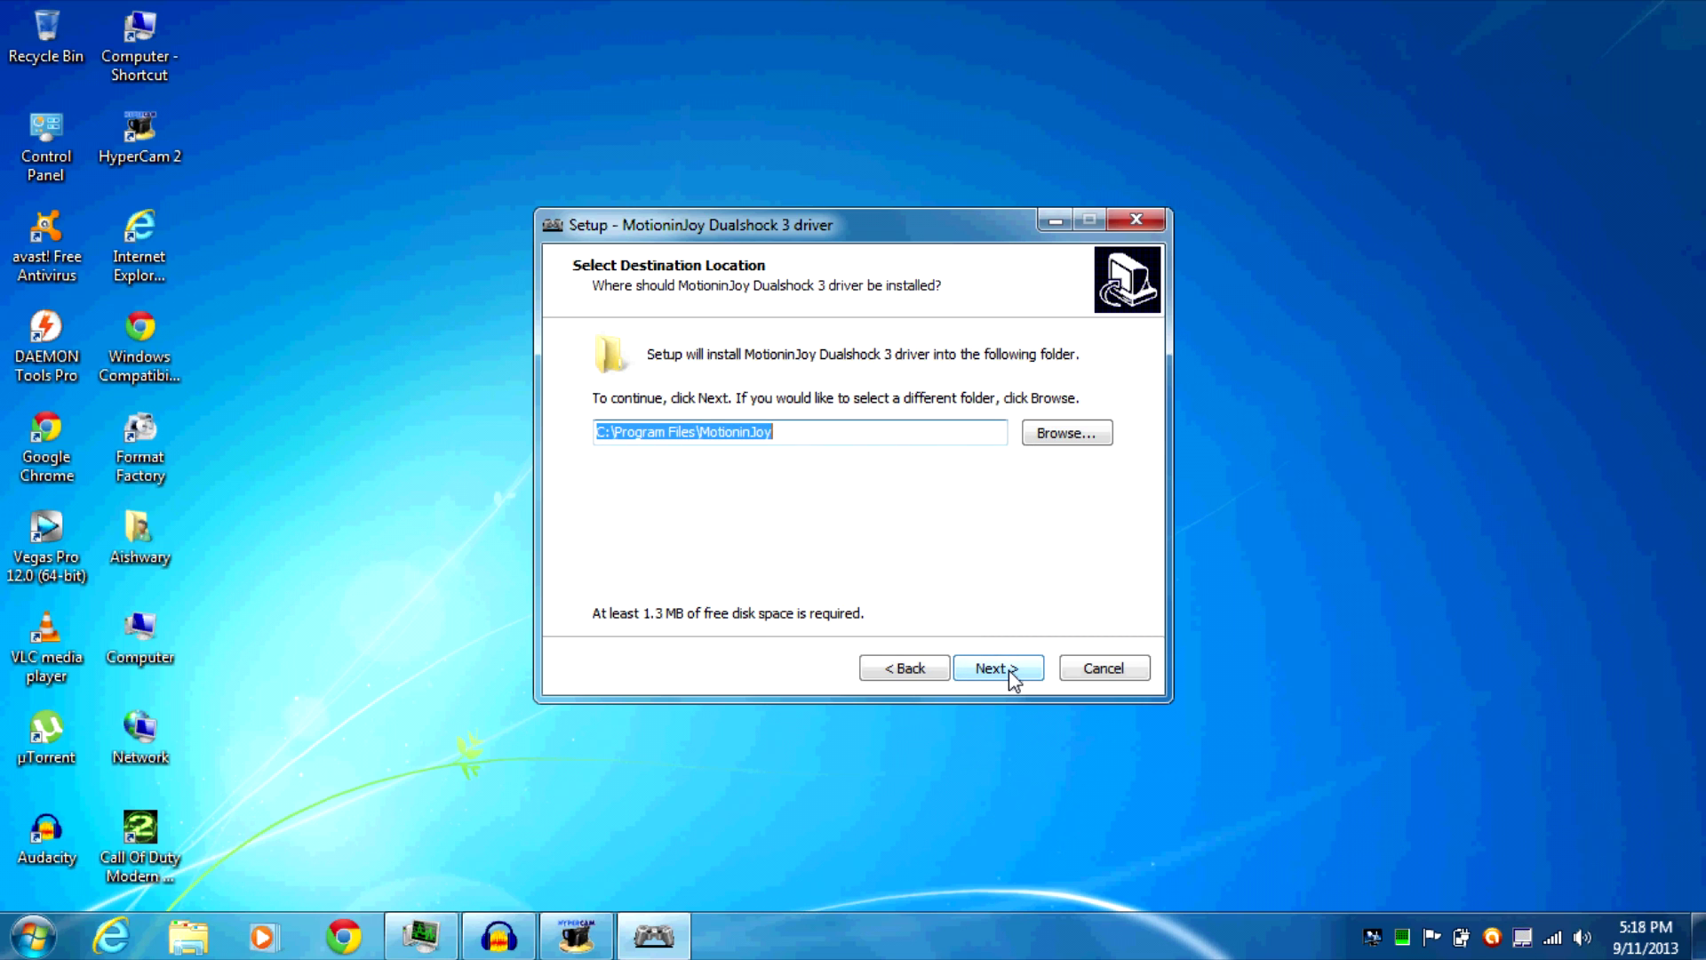
pyautogui.click(997, 668)
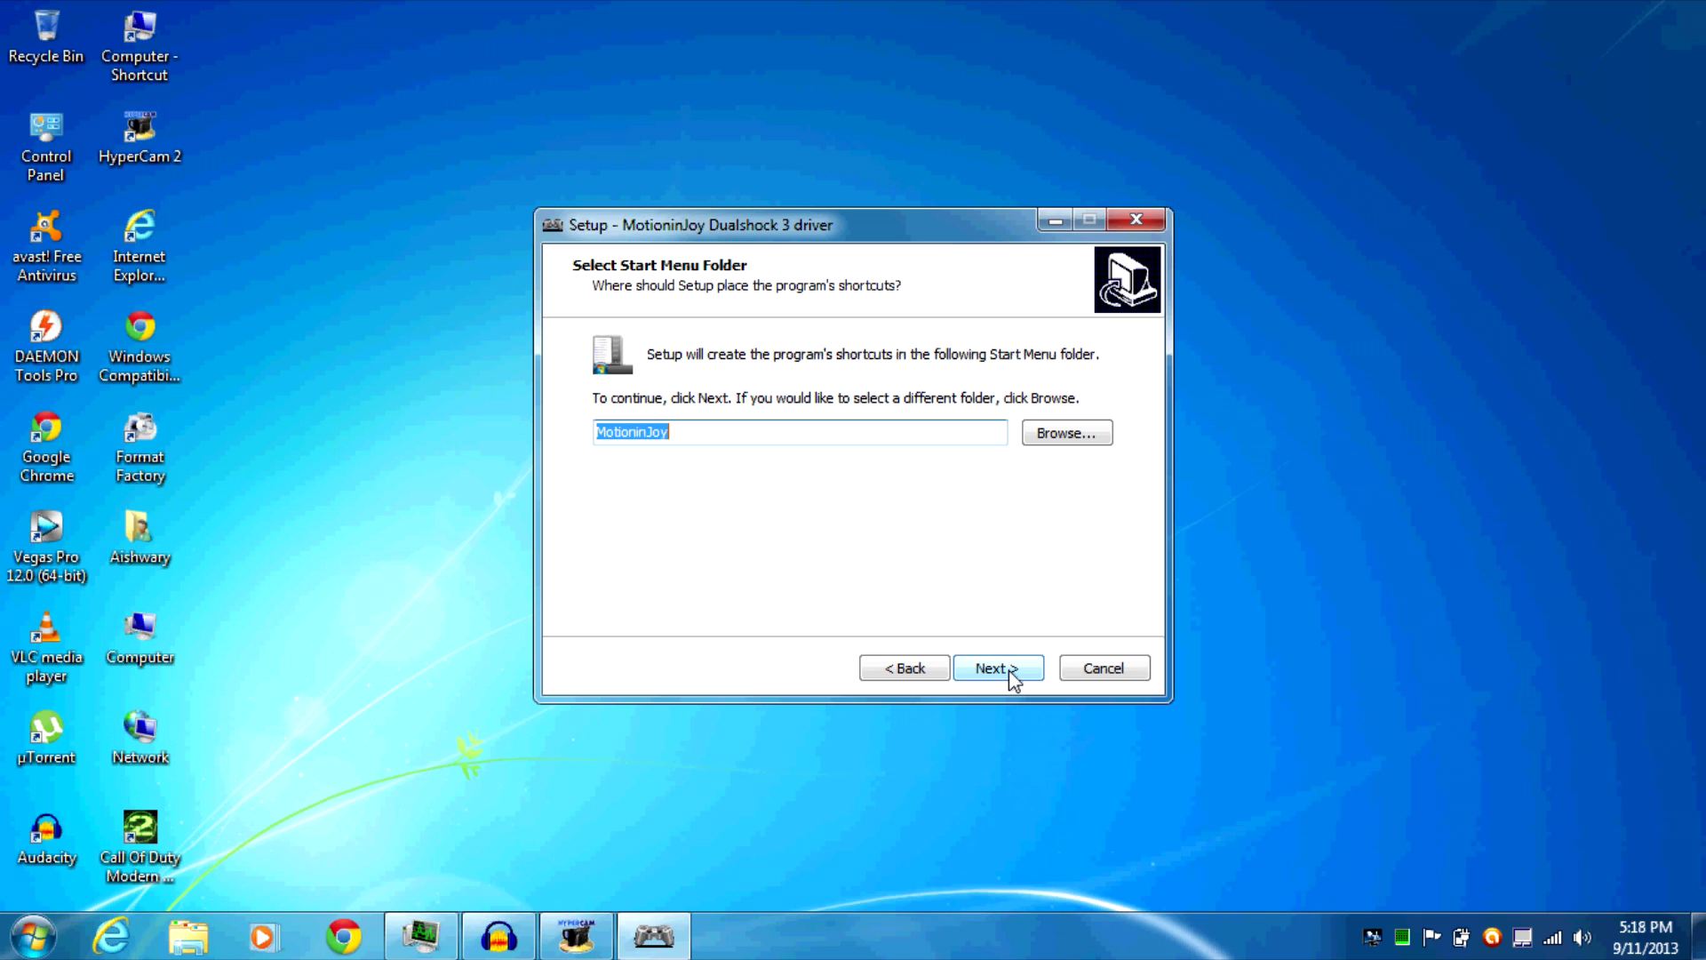
pyautogui.click(999, 668)
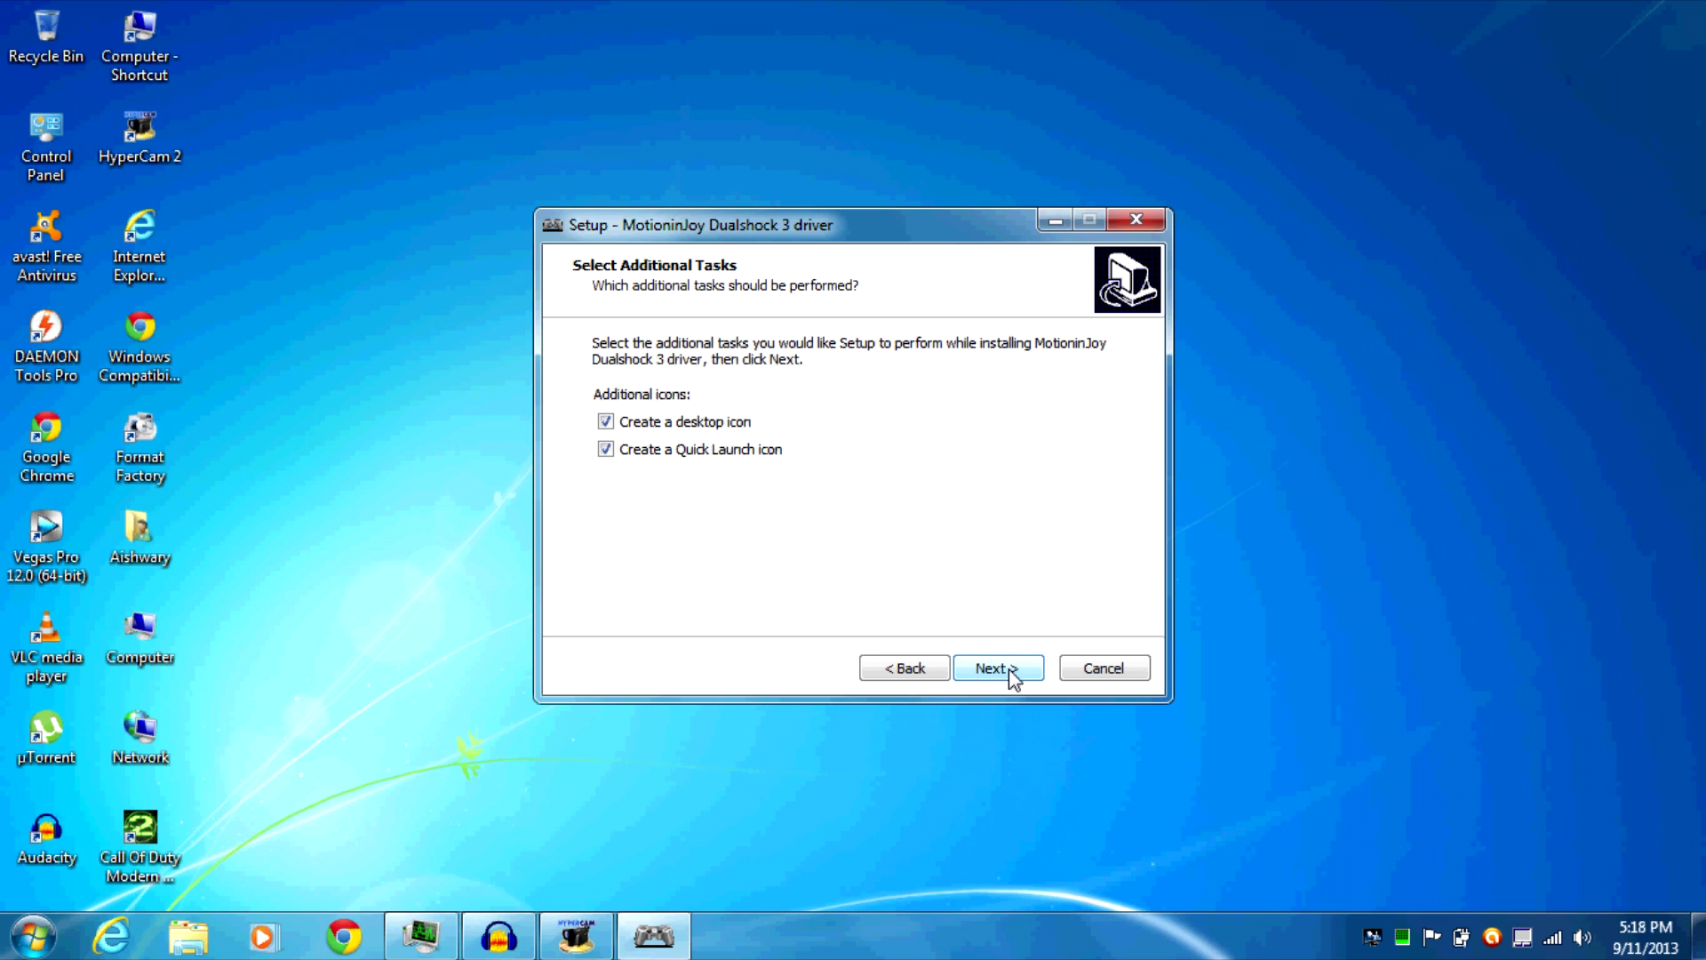
pyautogui.click(717, 460)
# Install the Dualshock 3 driver and finish with DS3_tool launched, closing the help page
pyautogui.click(1002, 674)
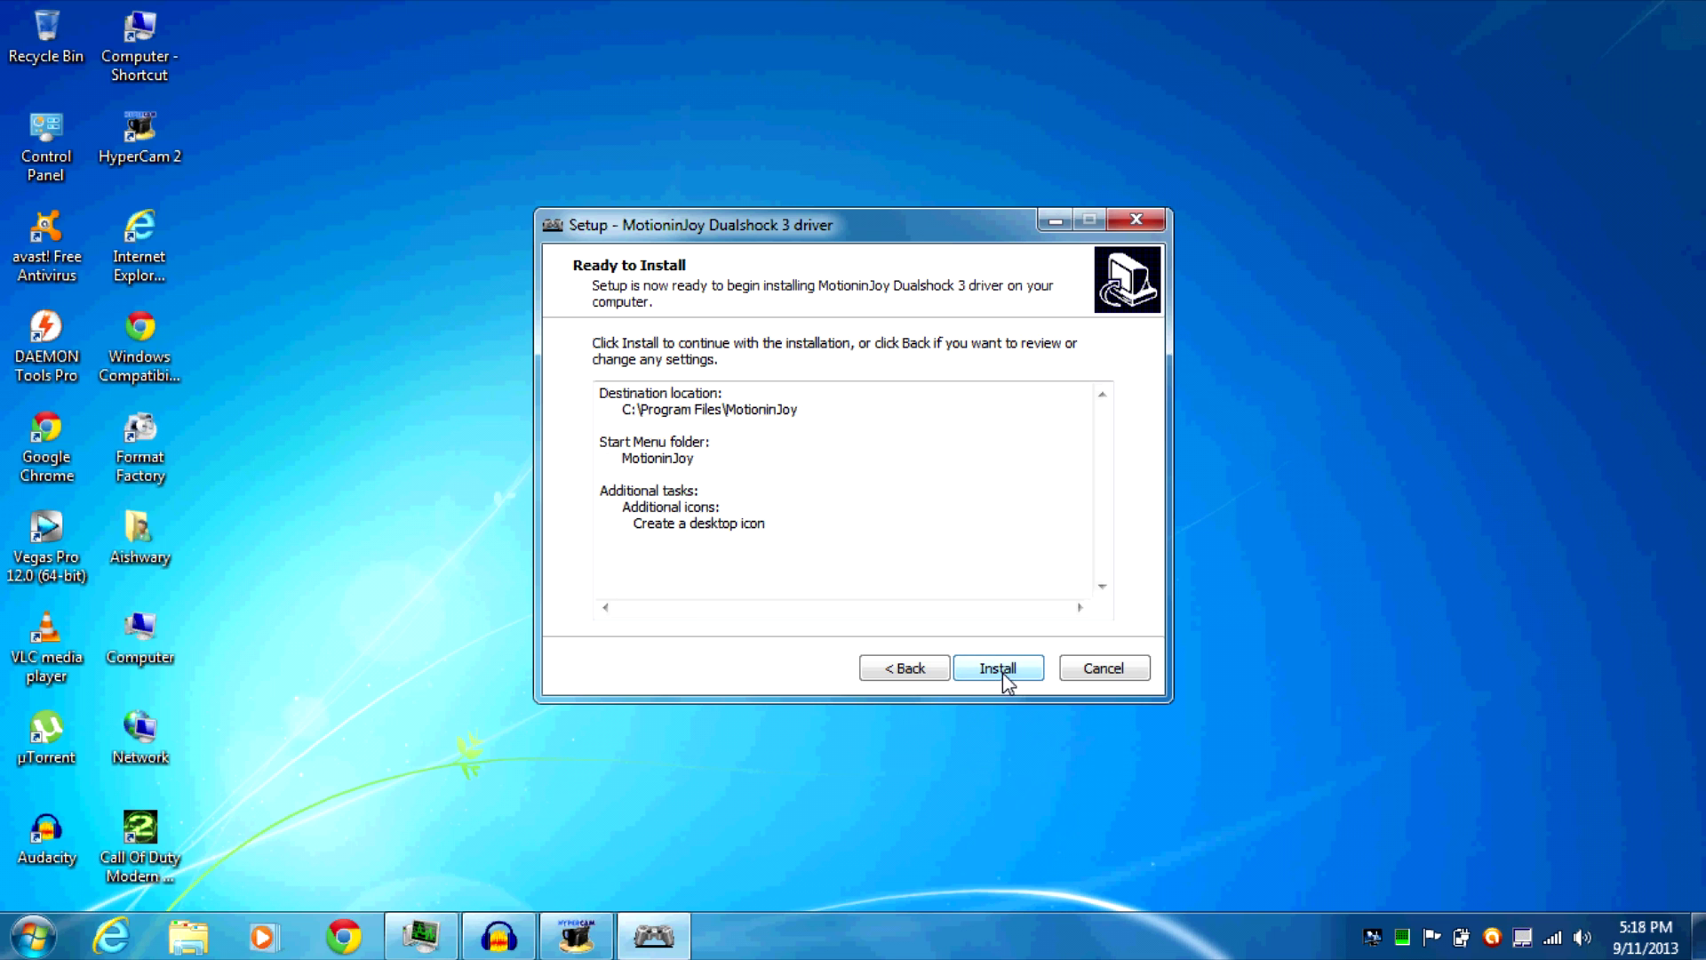
pyautogui.click(1002, 674)
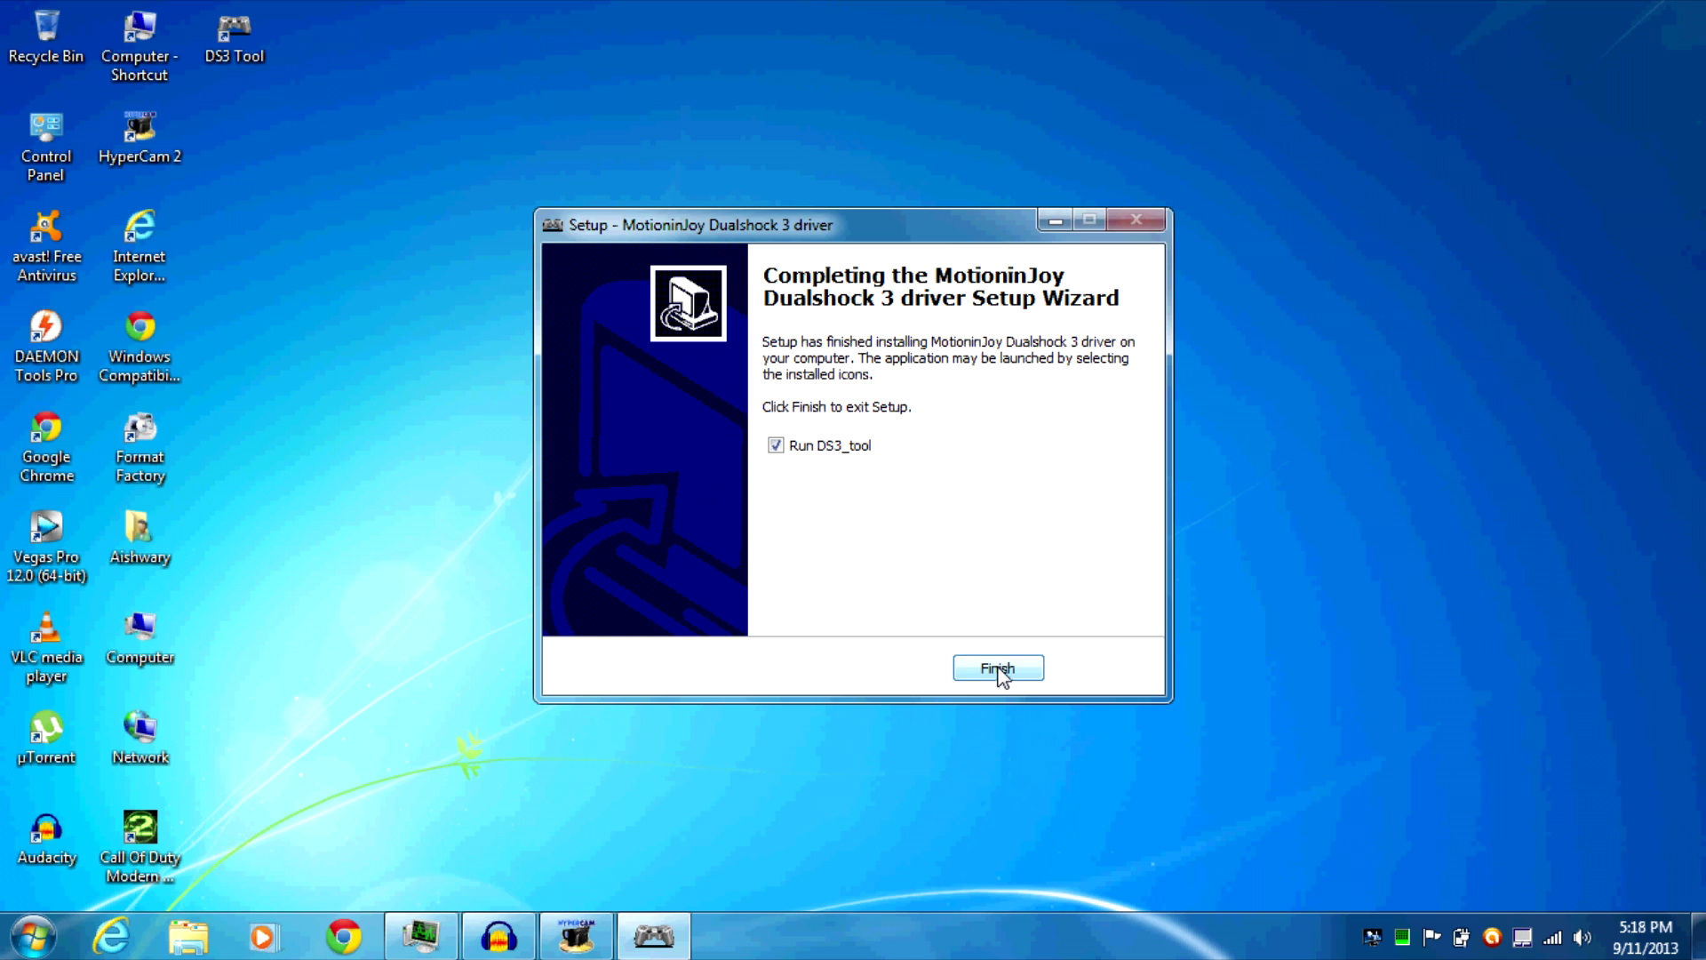
pyautogui.click(997, 668)
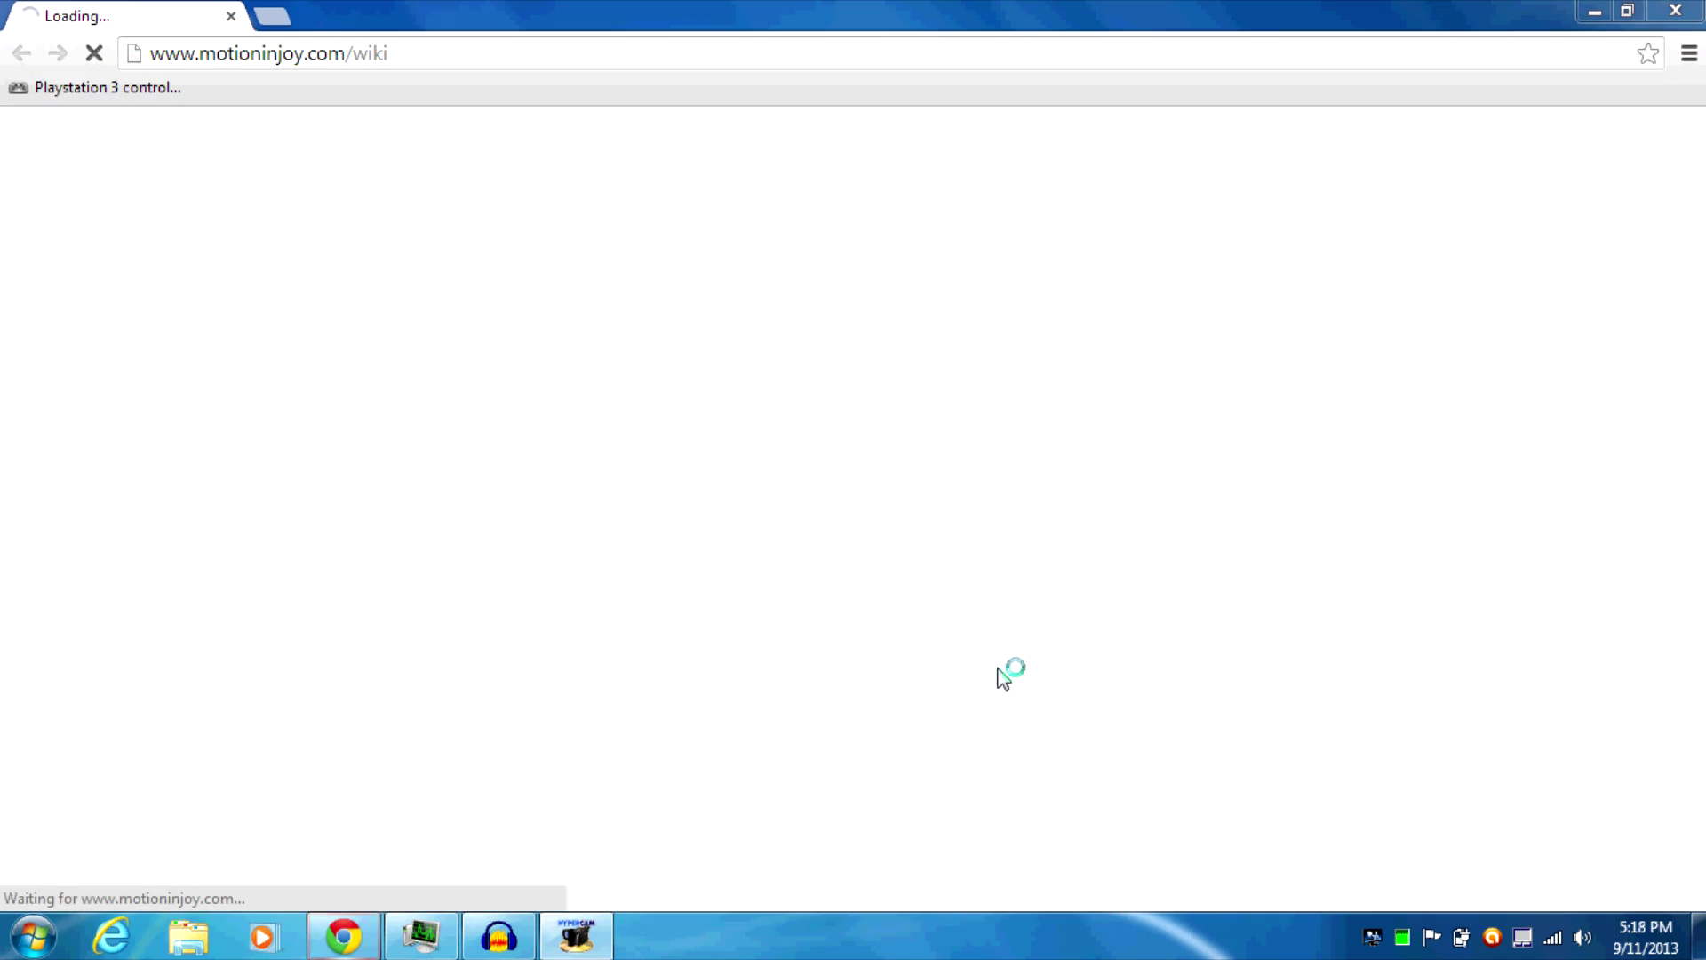
pyautogui.click(1679, 12)
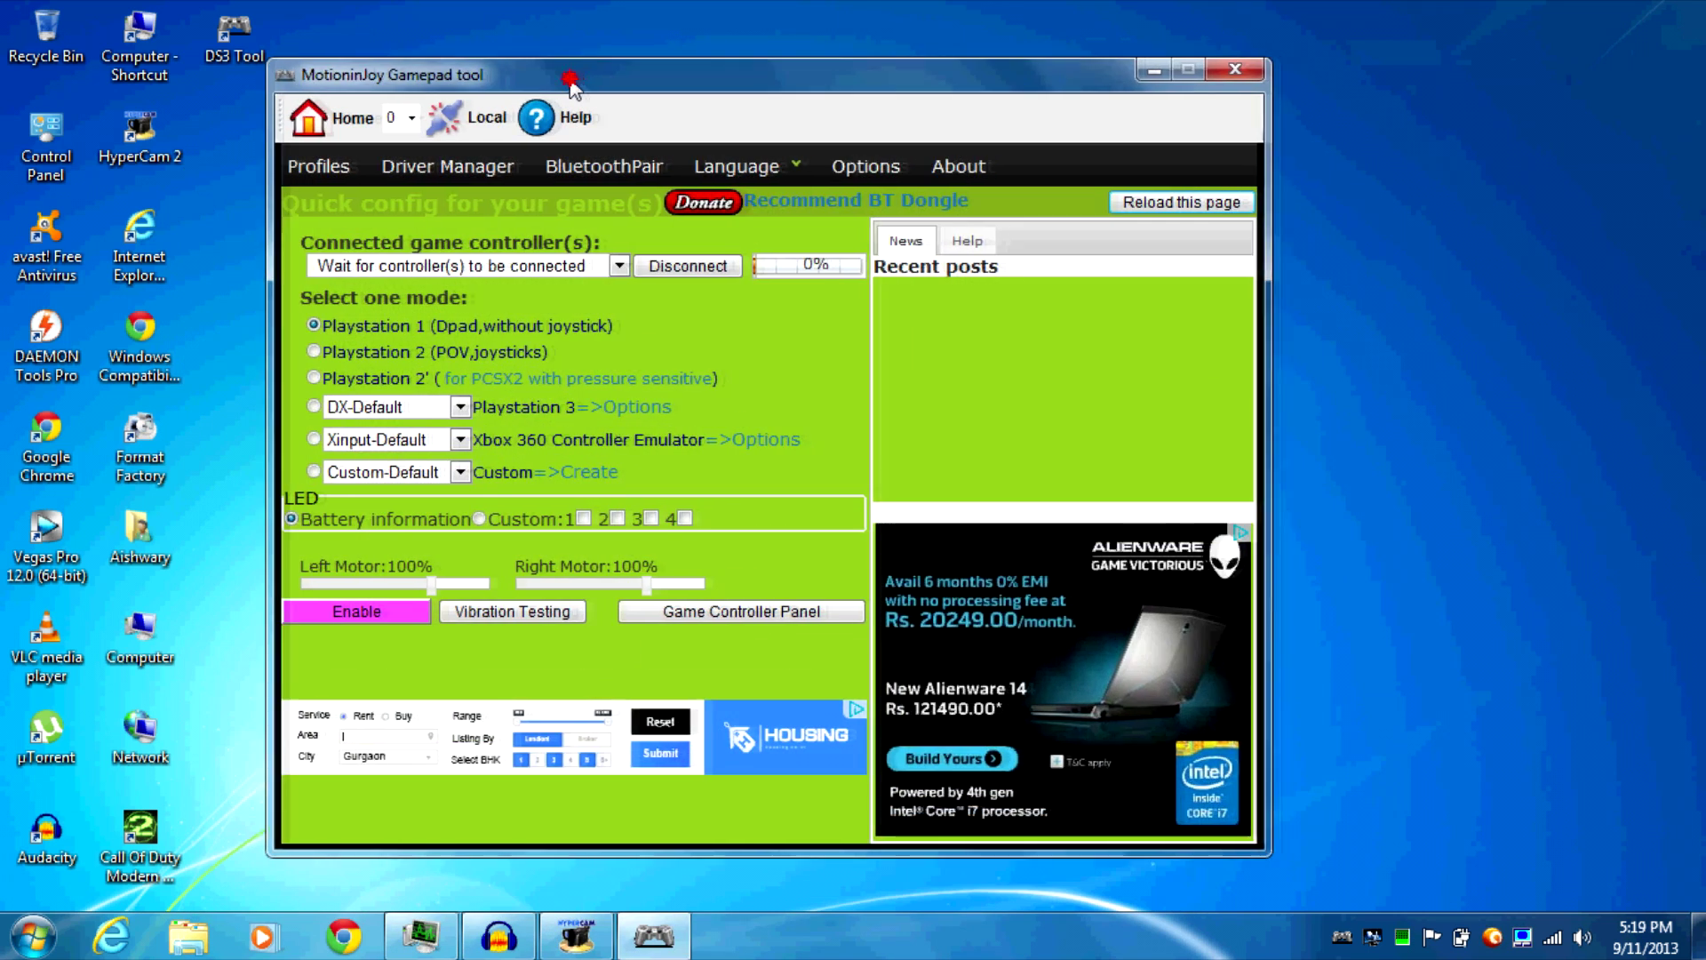
# Reposition the Gamepad tool window toward the right of the screen
pyautogui.moveTo(574, 83); pyautogui.dragTo(562, 65)
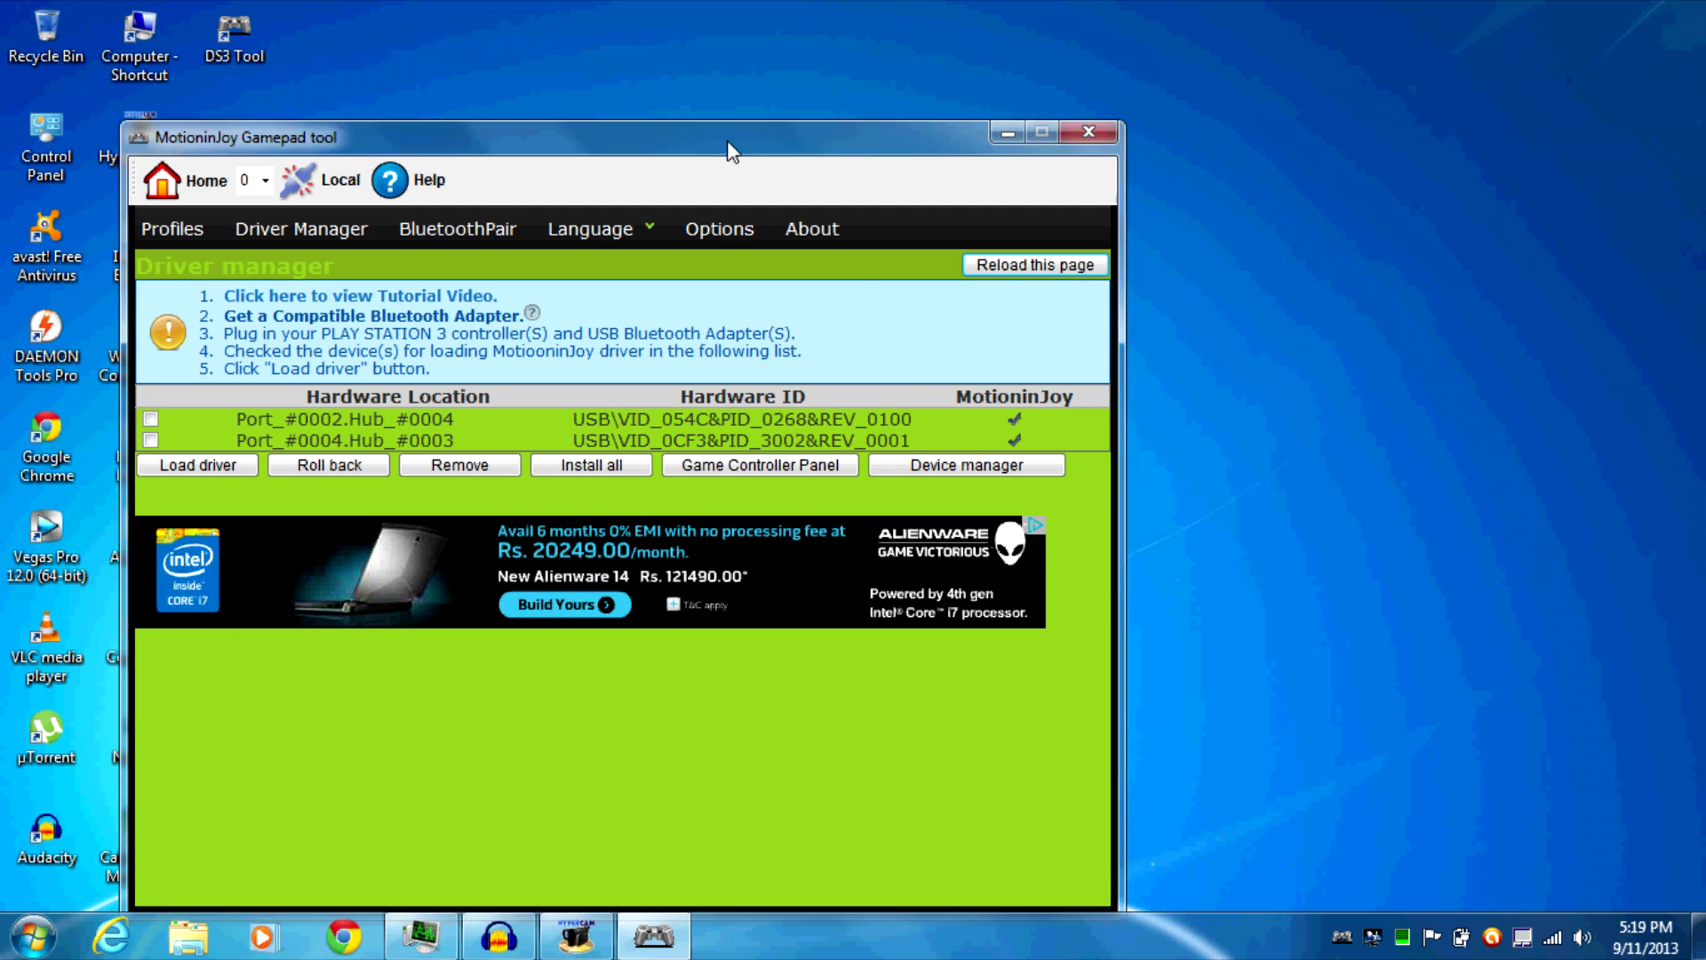
pyautogui.moveTo(745, 147); pyautogui.dragTo(886, 74)
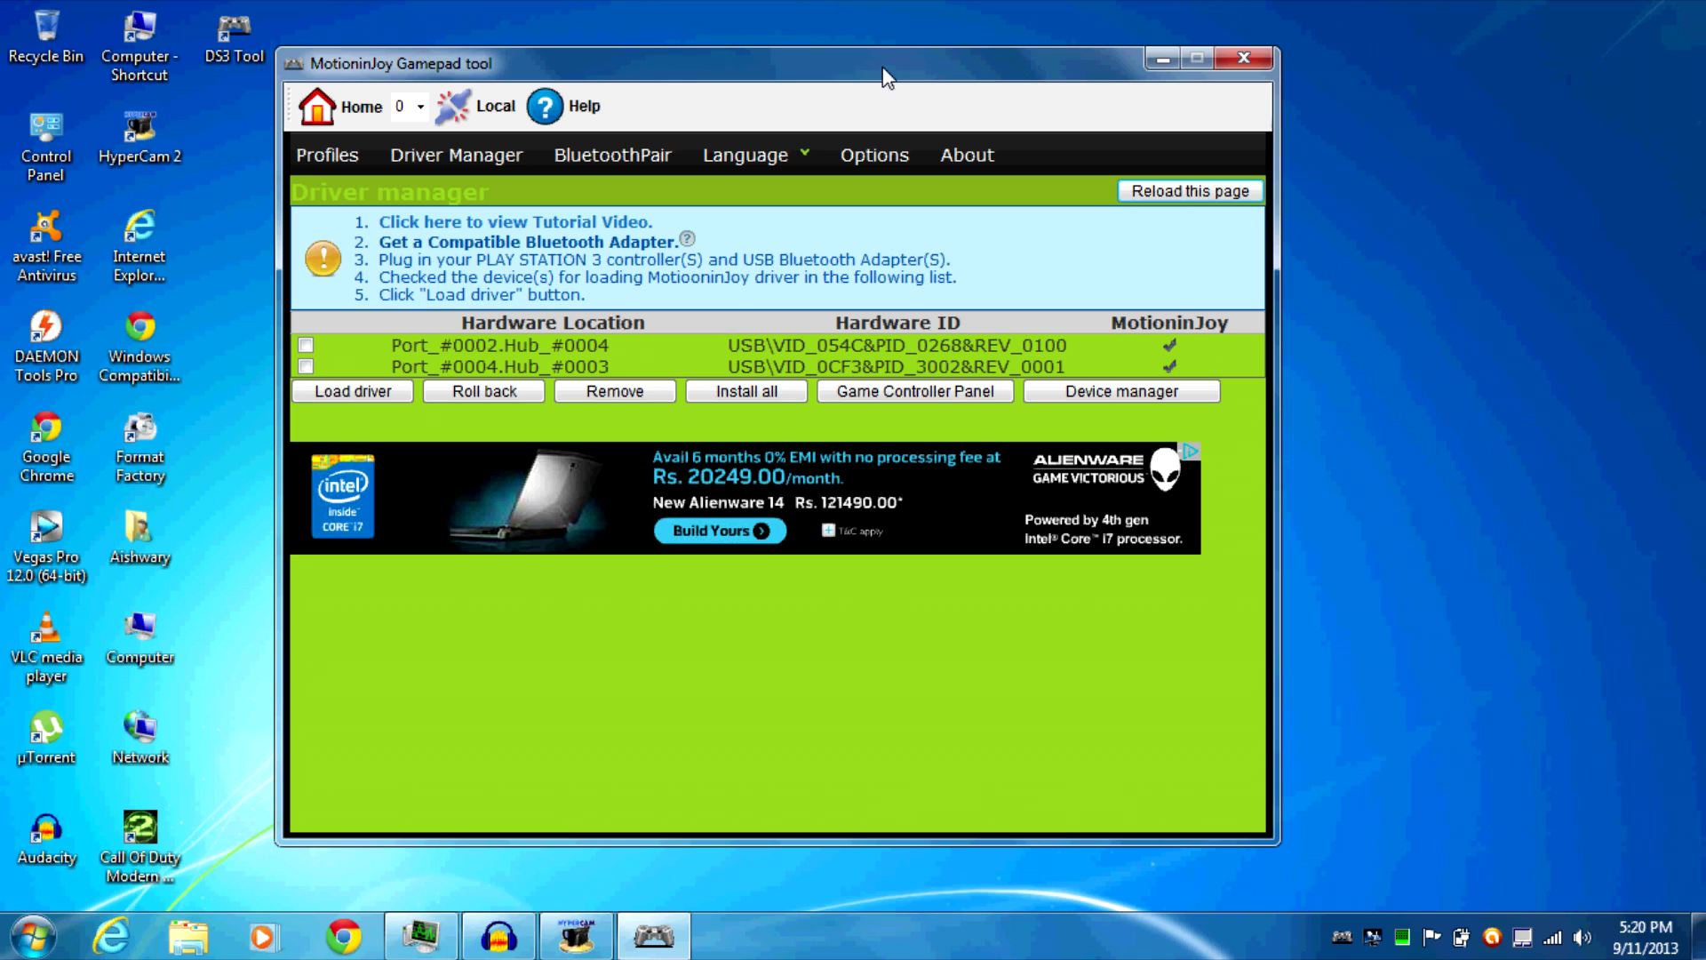
# Tick Port_#0002.Hub_#0004 and Port_#0004.Hub_#0003 in Driver Manager for driver loading
pyautogui.click(603, 347)
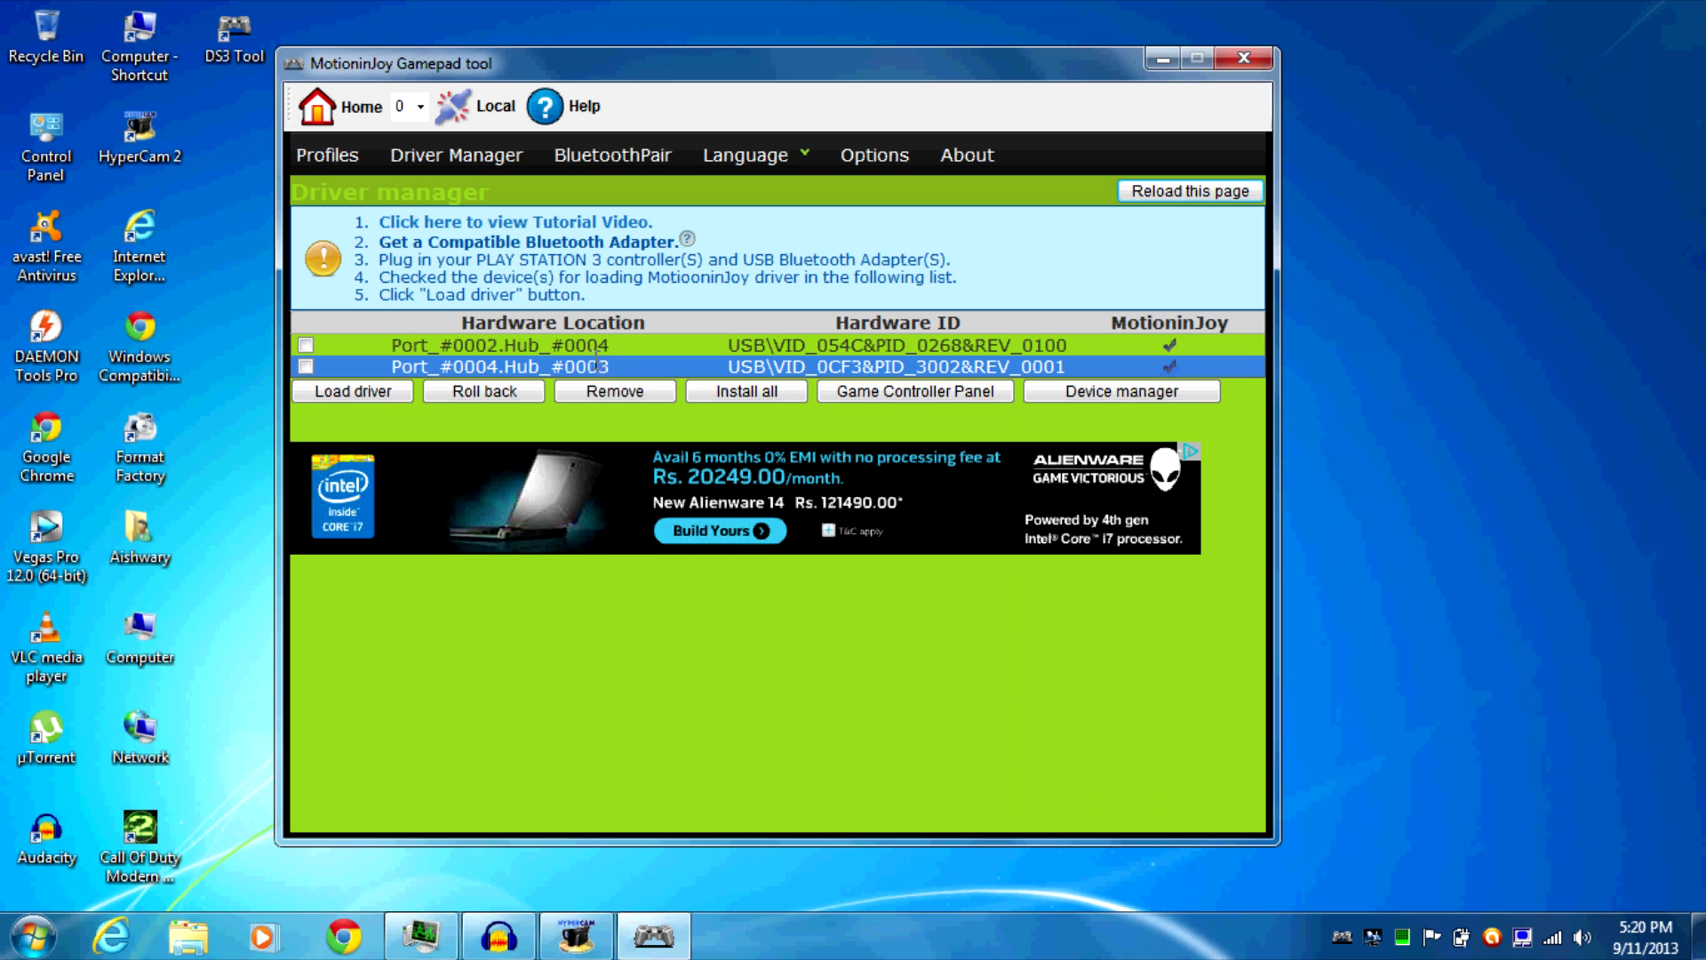
pyautogui.click(587, 346)
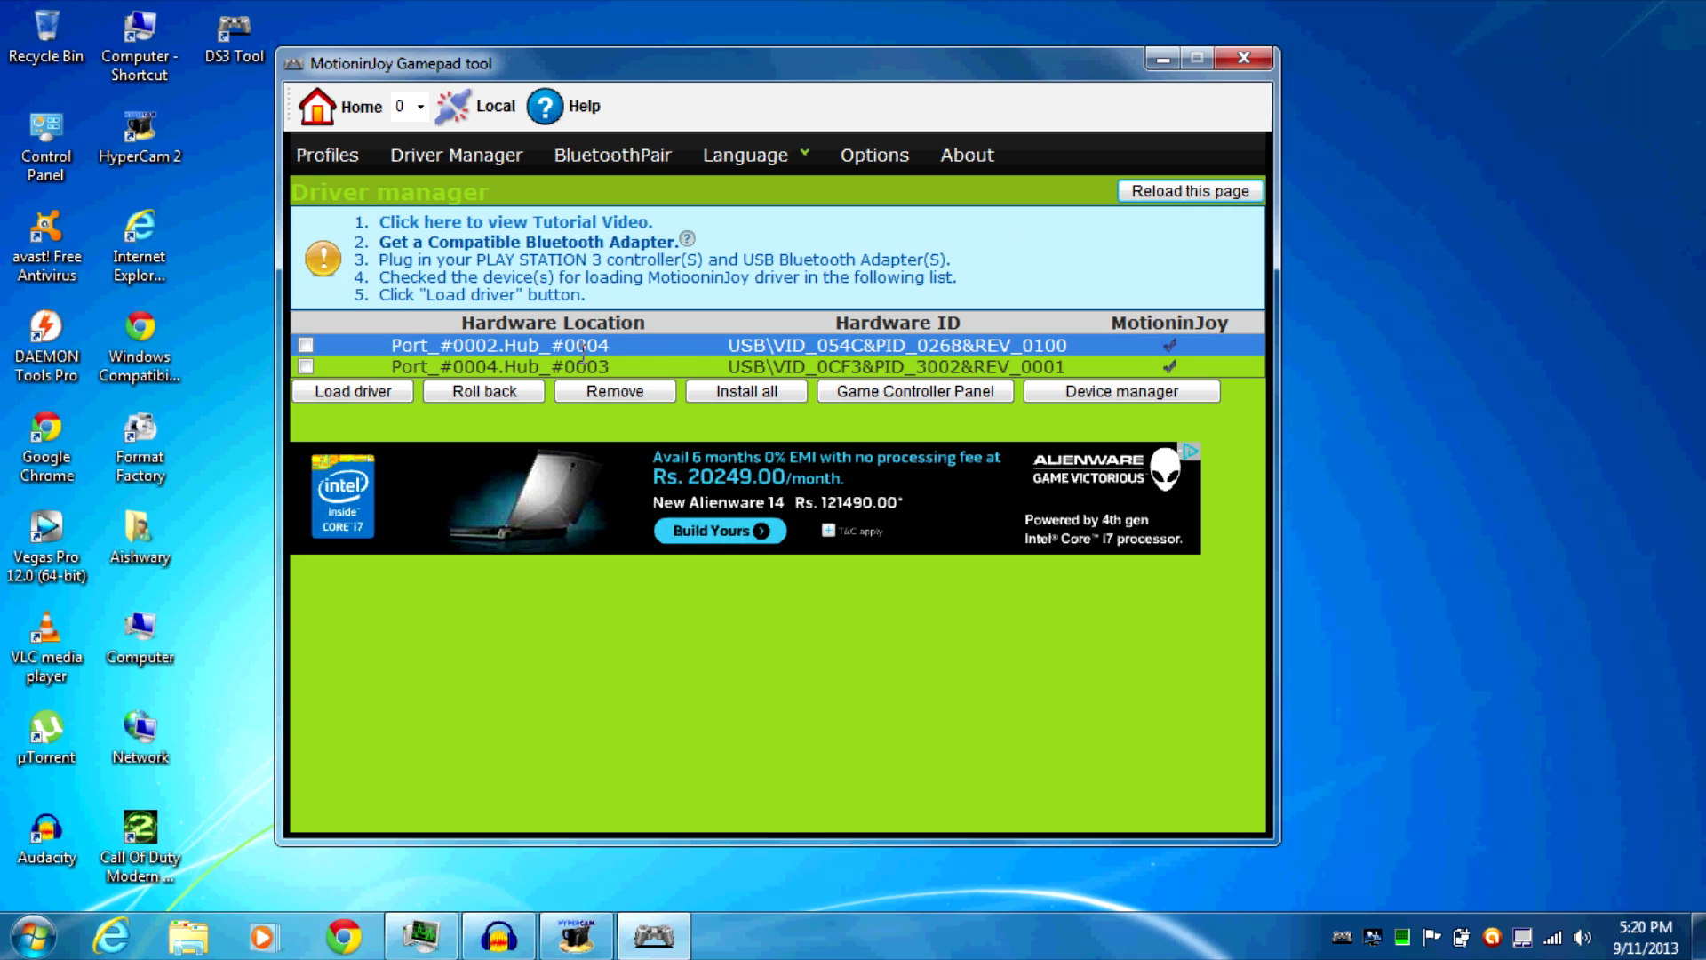
pyautogui.click(583, 368)
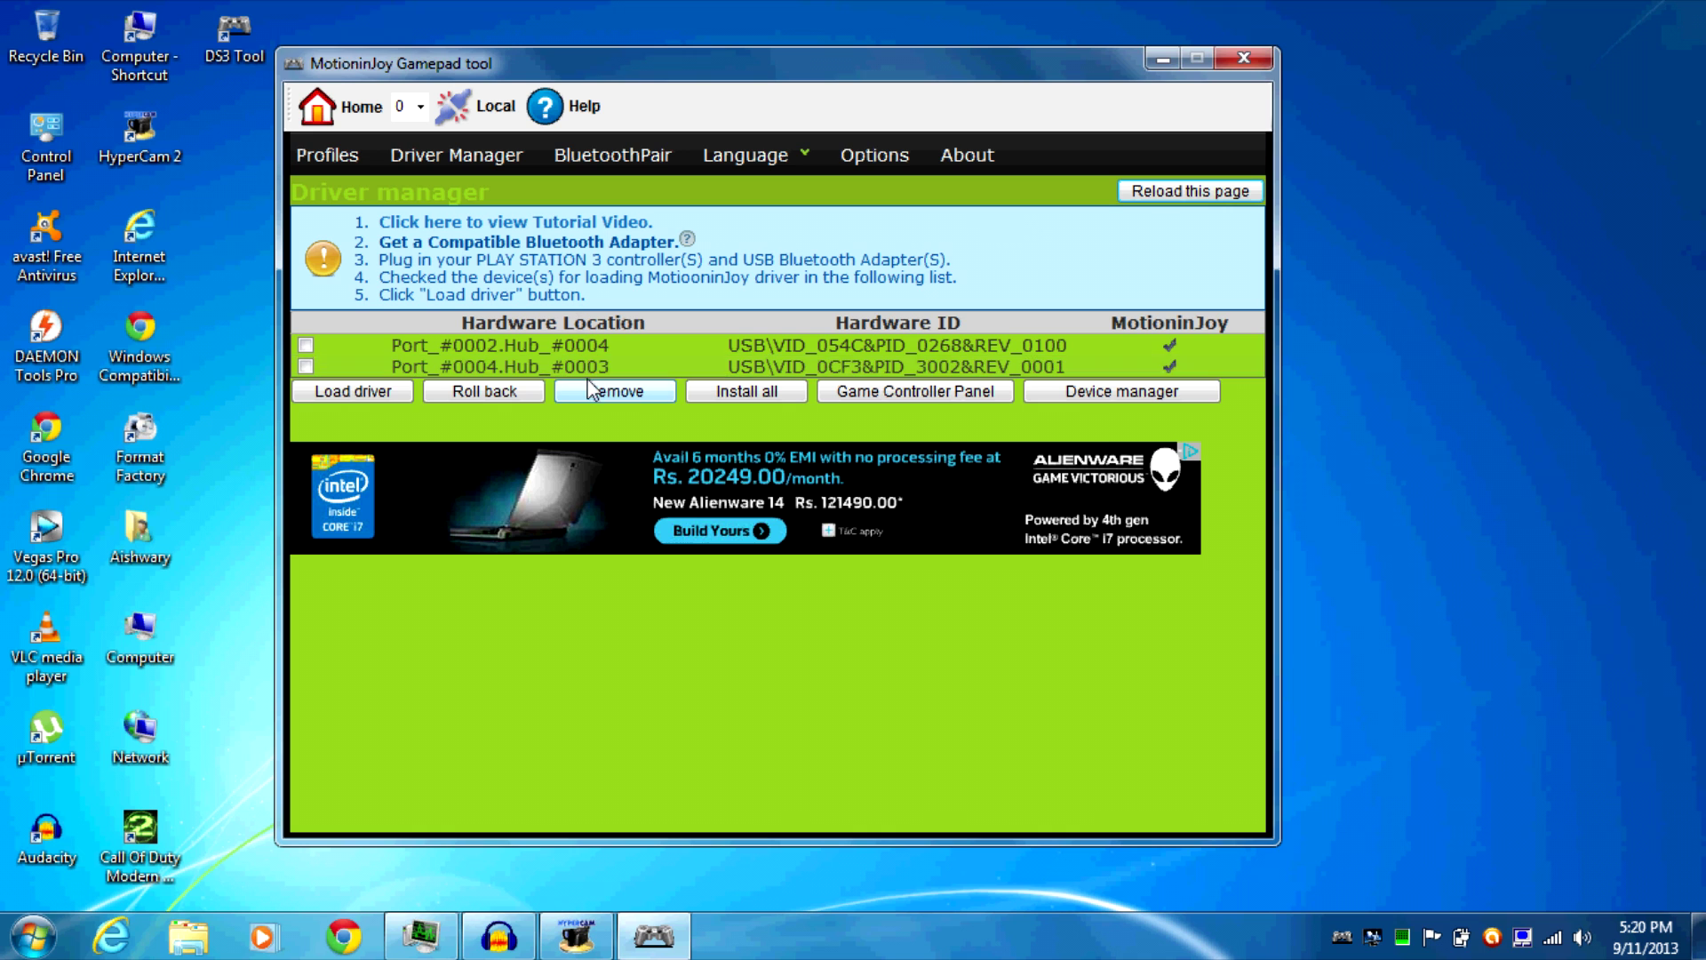
pyautogui.click(547, 369)
pyautogui.click(533, 347)
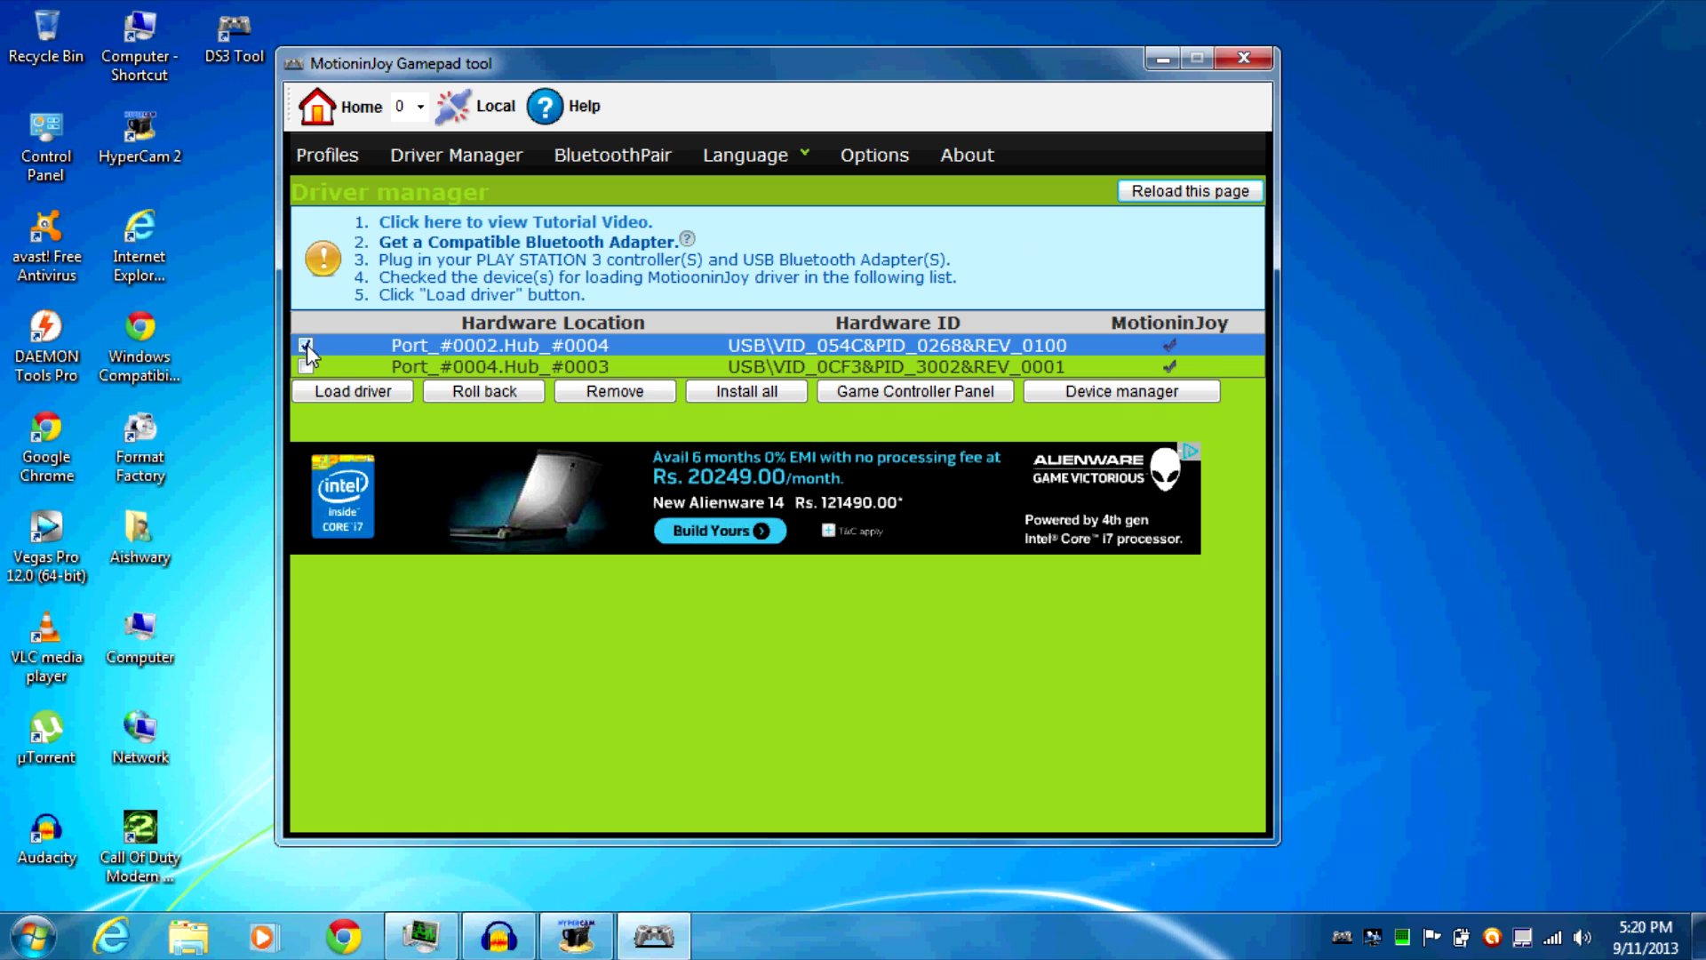
pyautogui.click(304, 368)
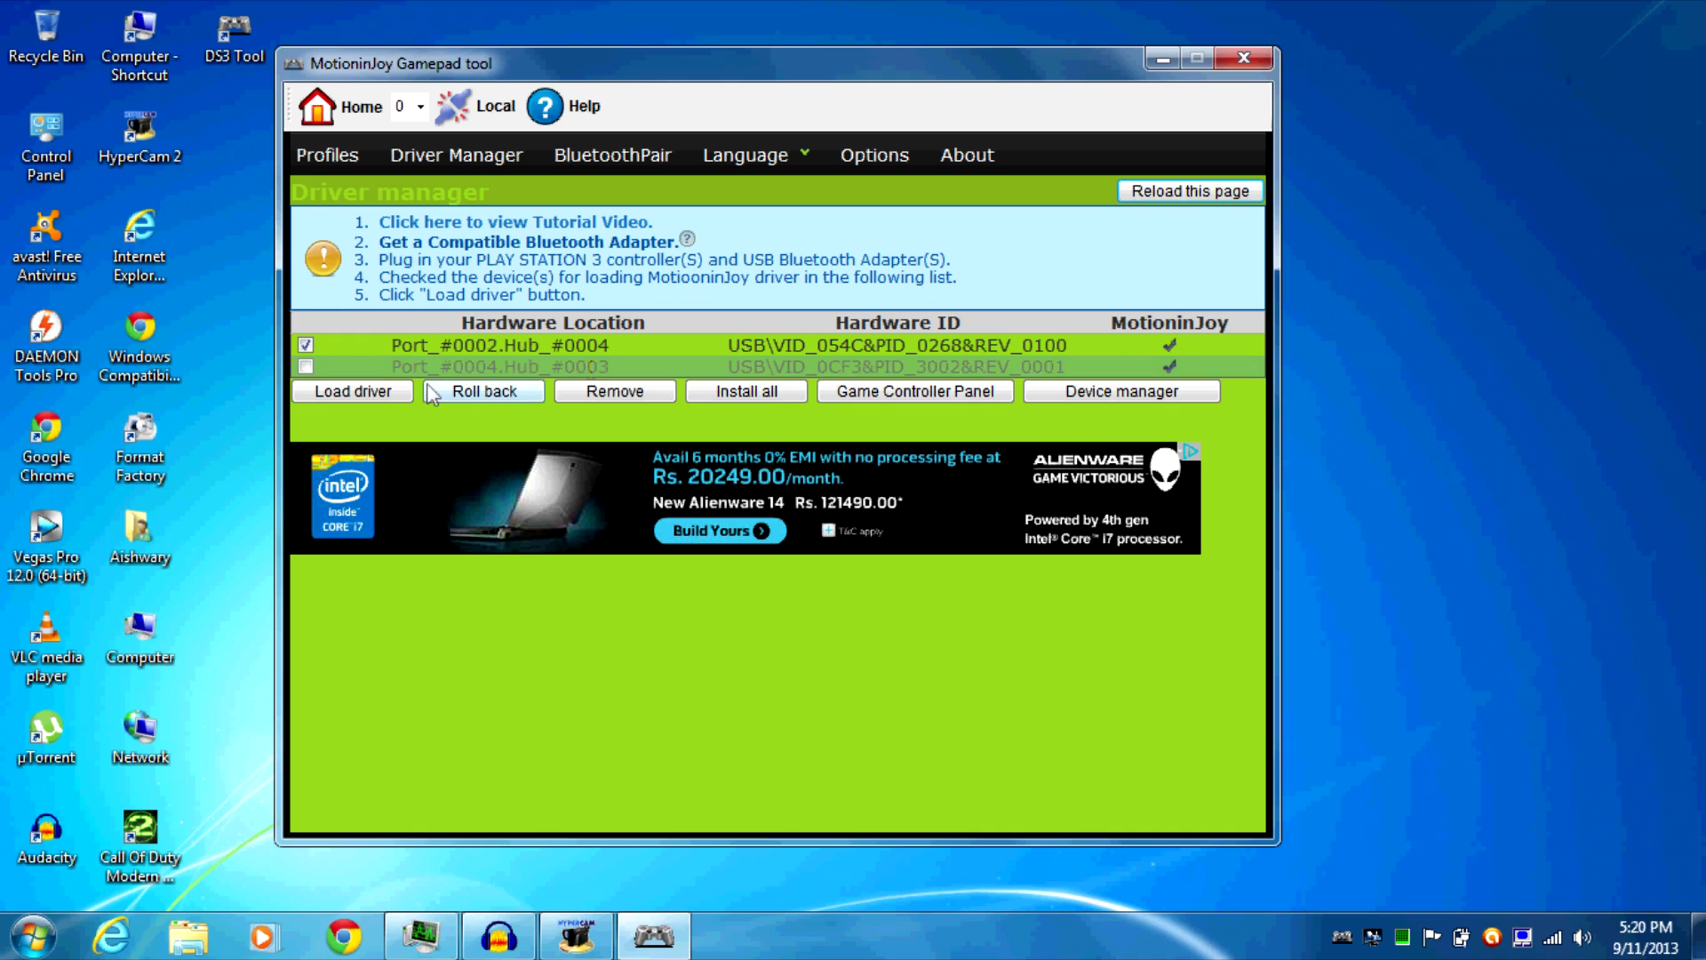
pyautogui.click(305, 367)
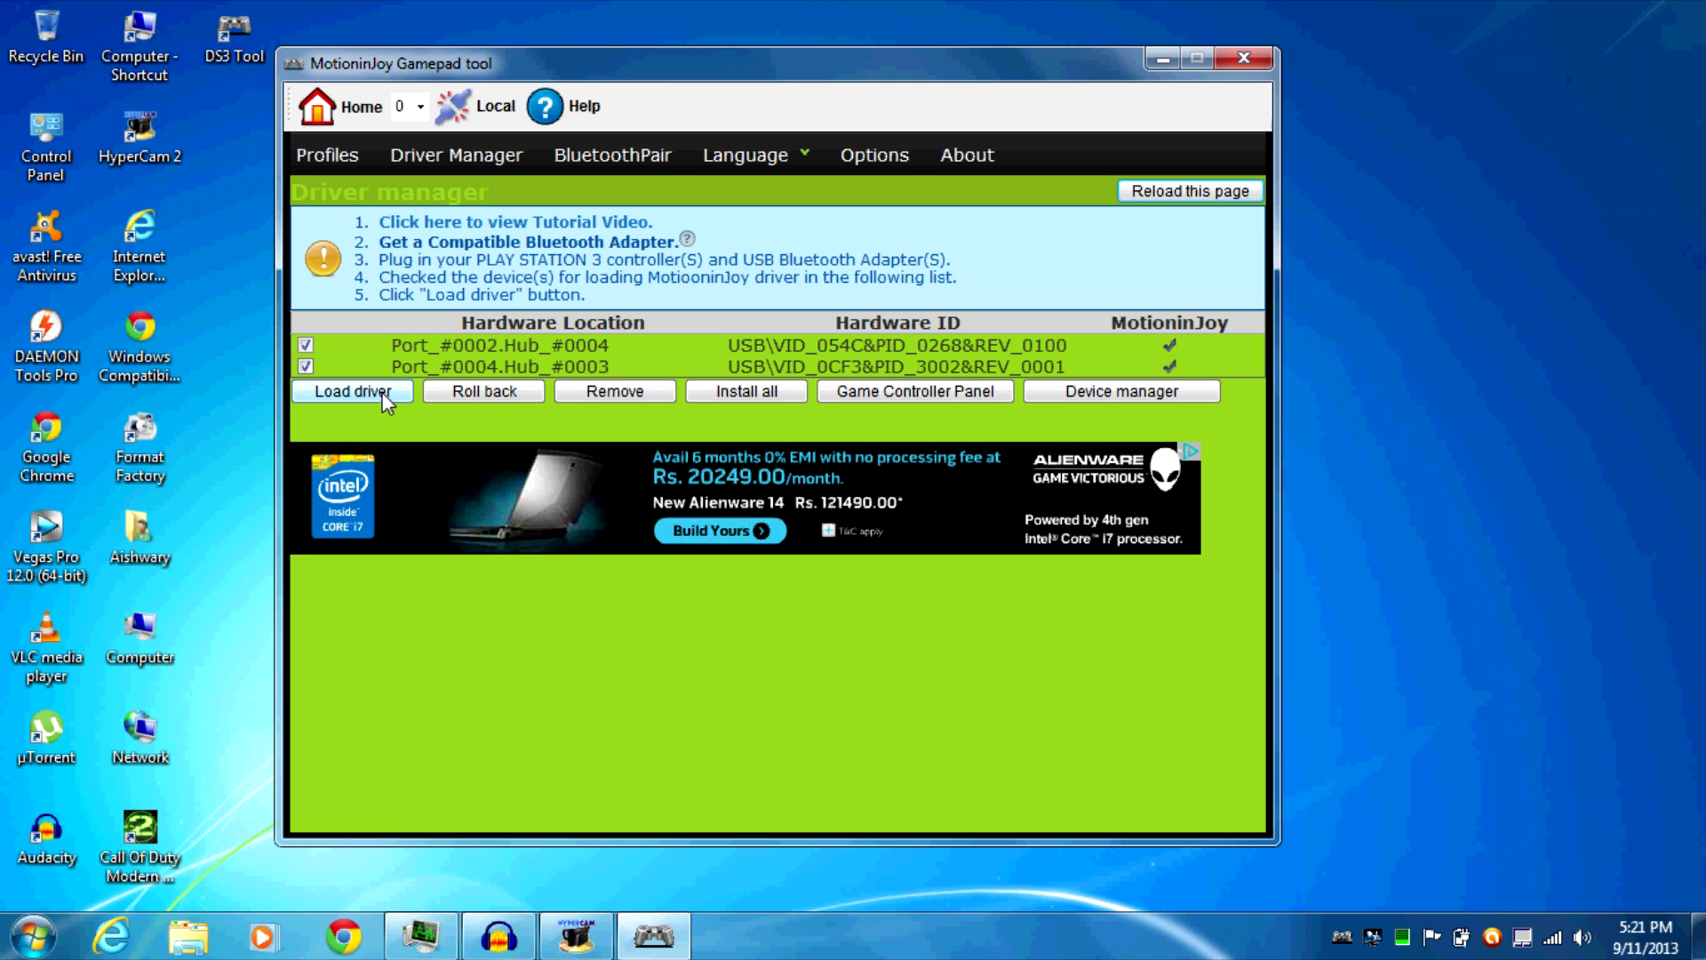
# Enable Xinput-Default Xbox 360 emulation on the Dualshock 3 and run the vibration test
pyautogui.click(321, 154)
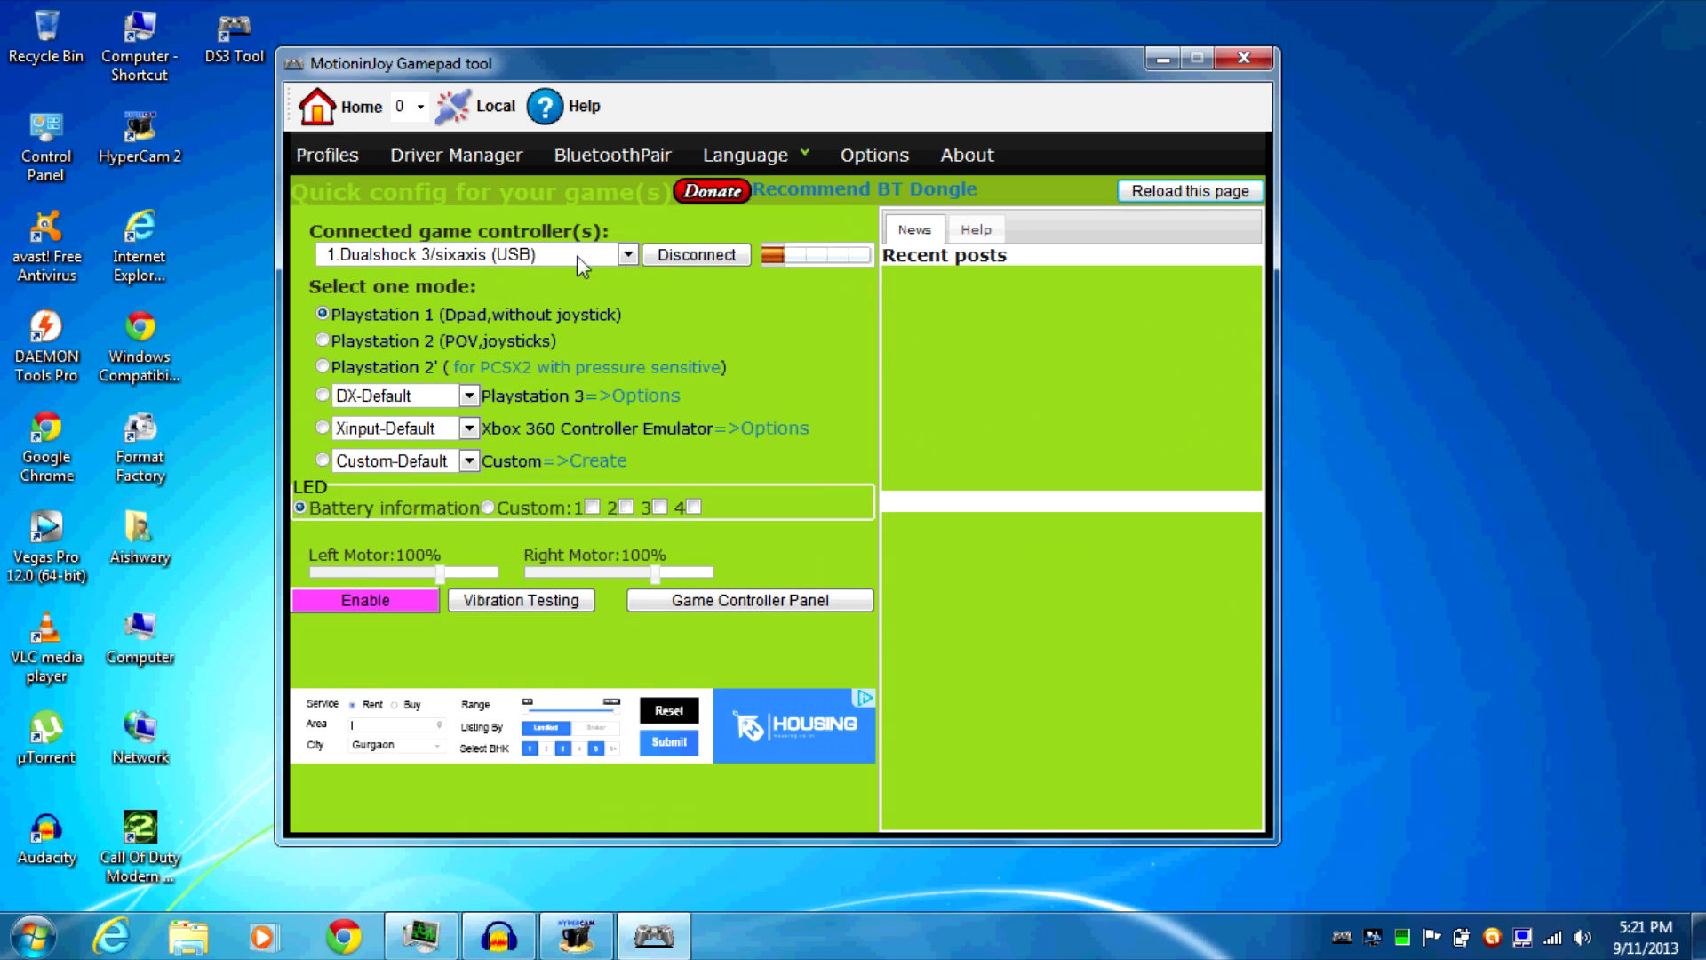
pyautogui.click(323, 396)
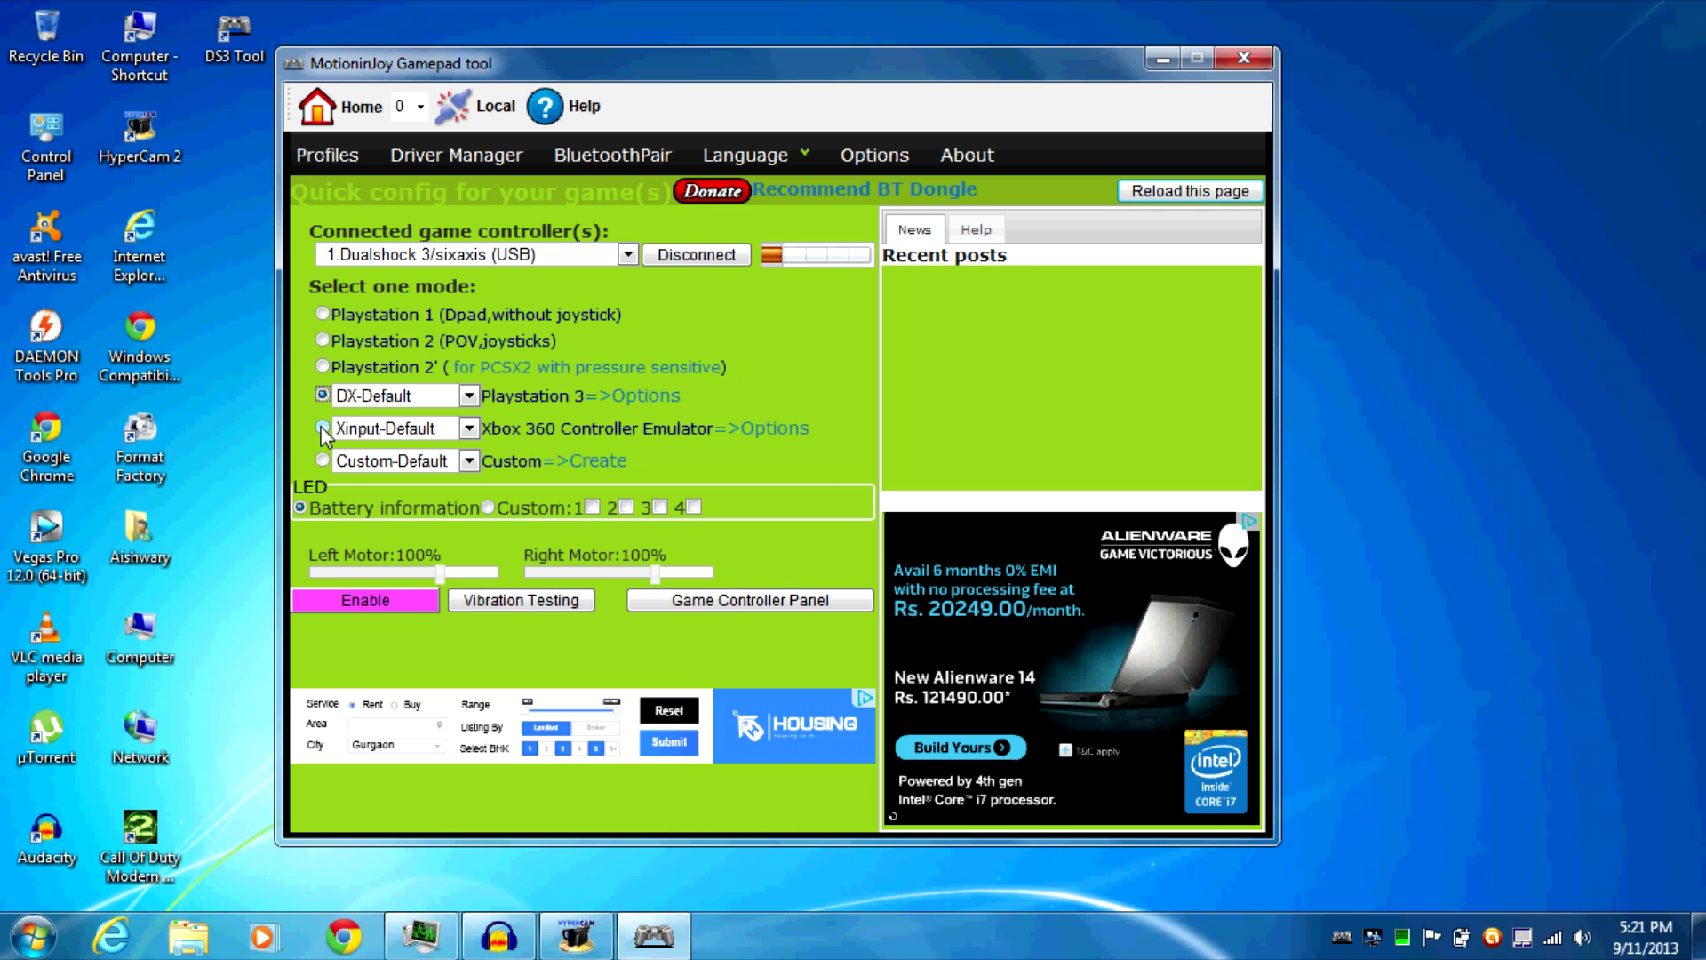
pyautogui.click(322, 427)
pyautogui.click(341, 606)
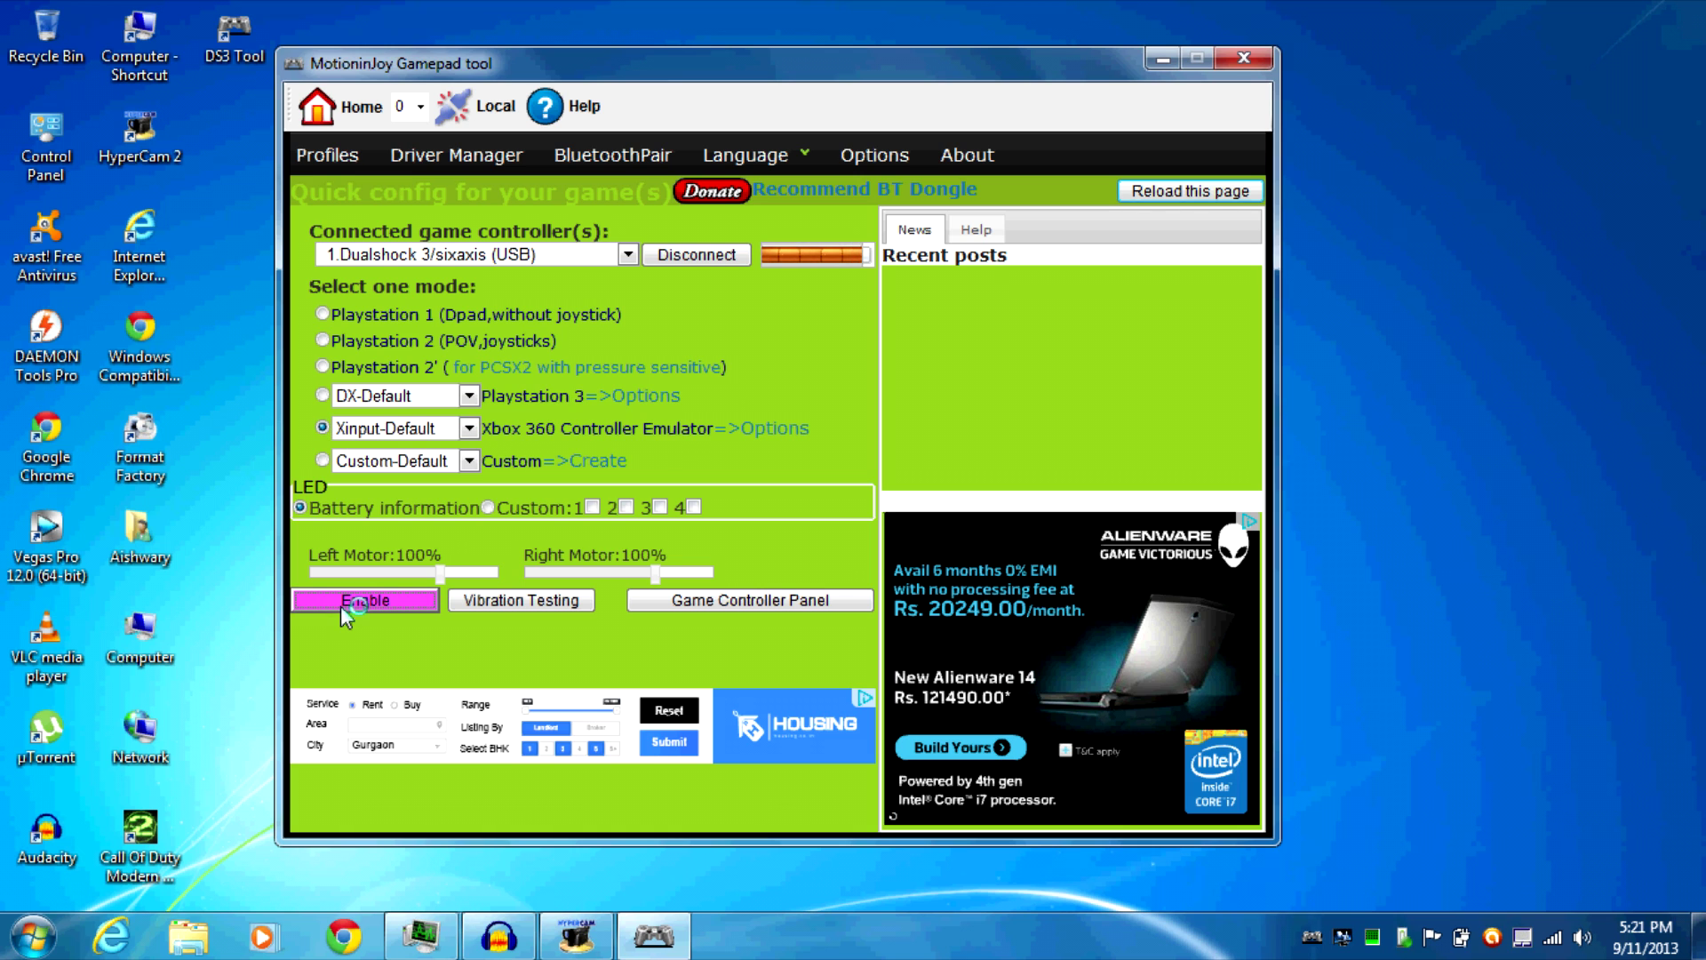
pyautogui.click(512, 599)
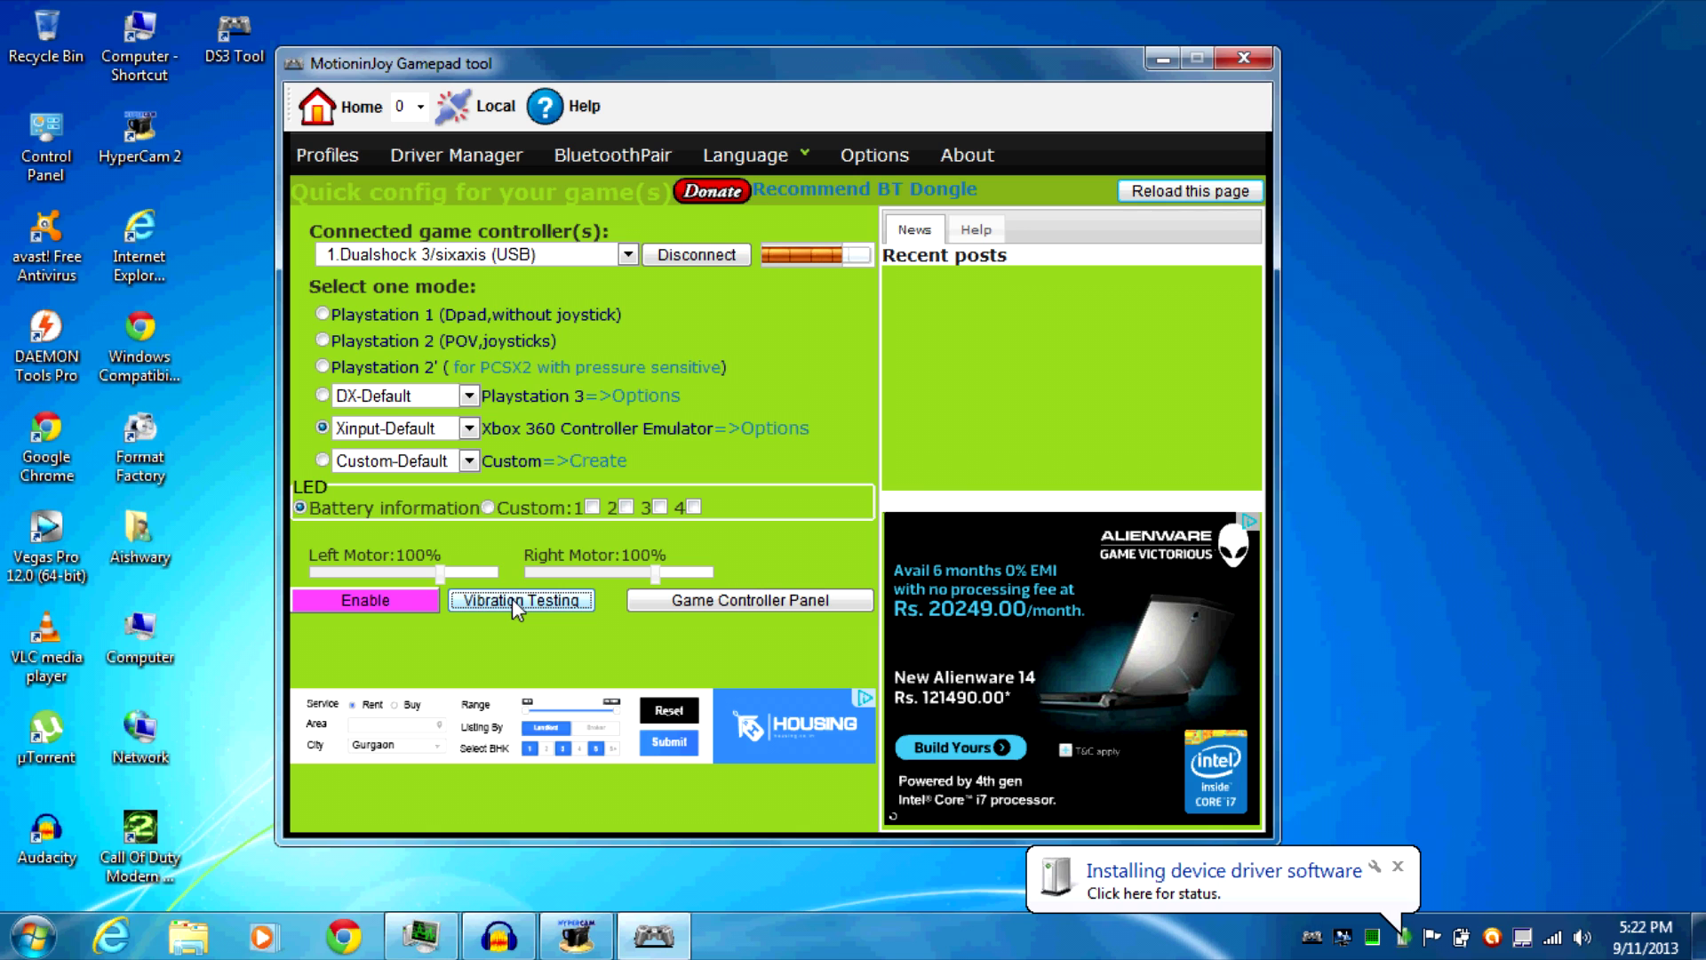
pyautogui.click(521, 600)
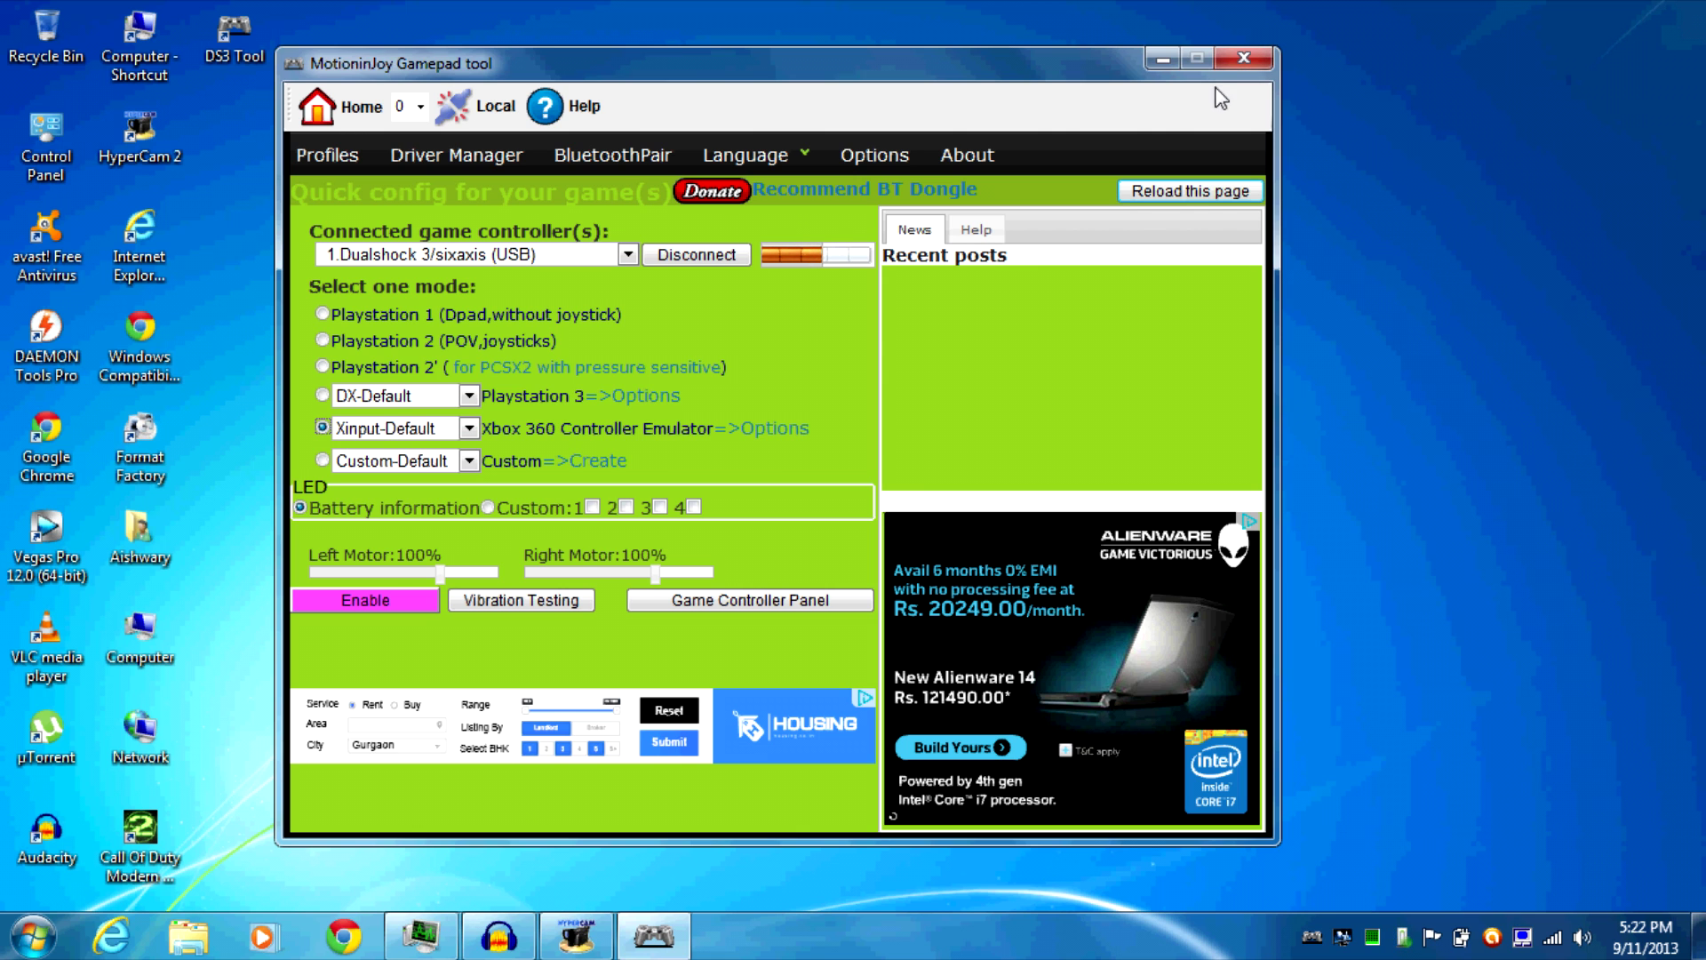
# Close the Gamepad tool, refresh the desktop, and bring Audacity's recording back up
pyautogui.click(1244, 59)
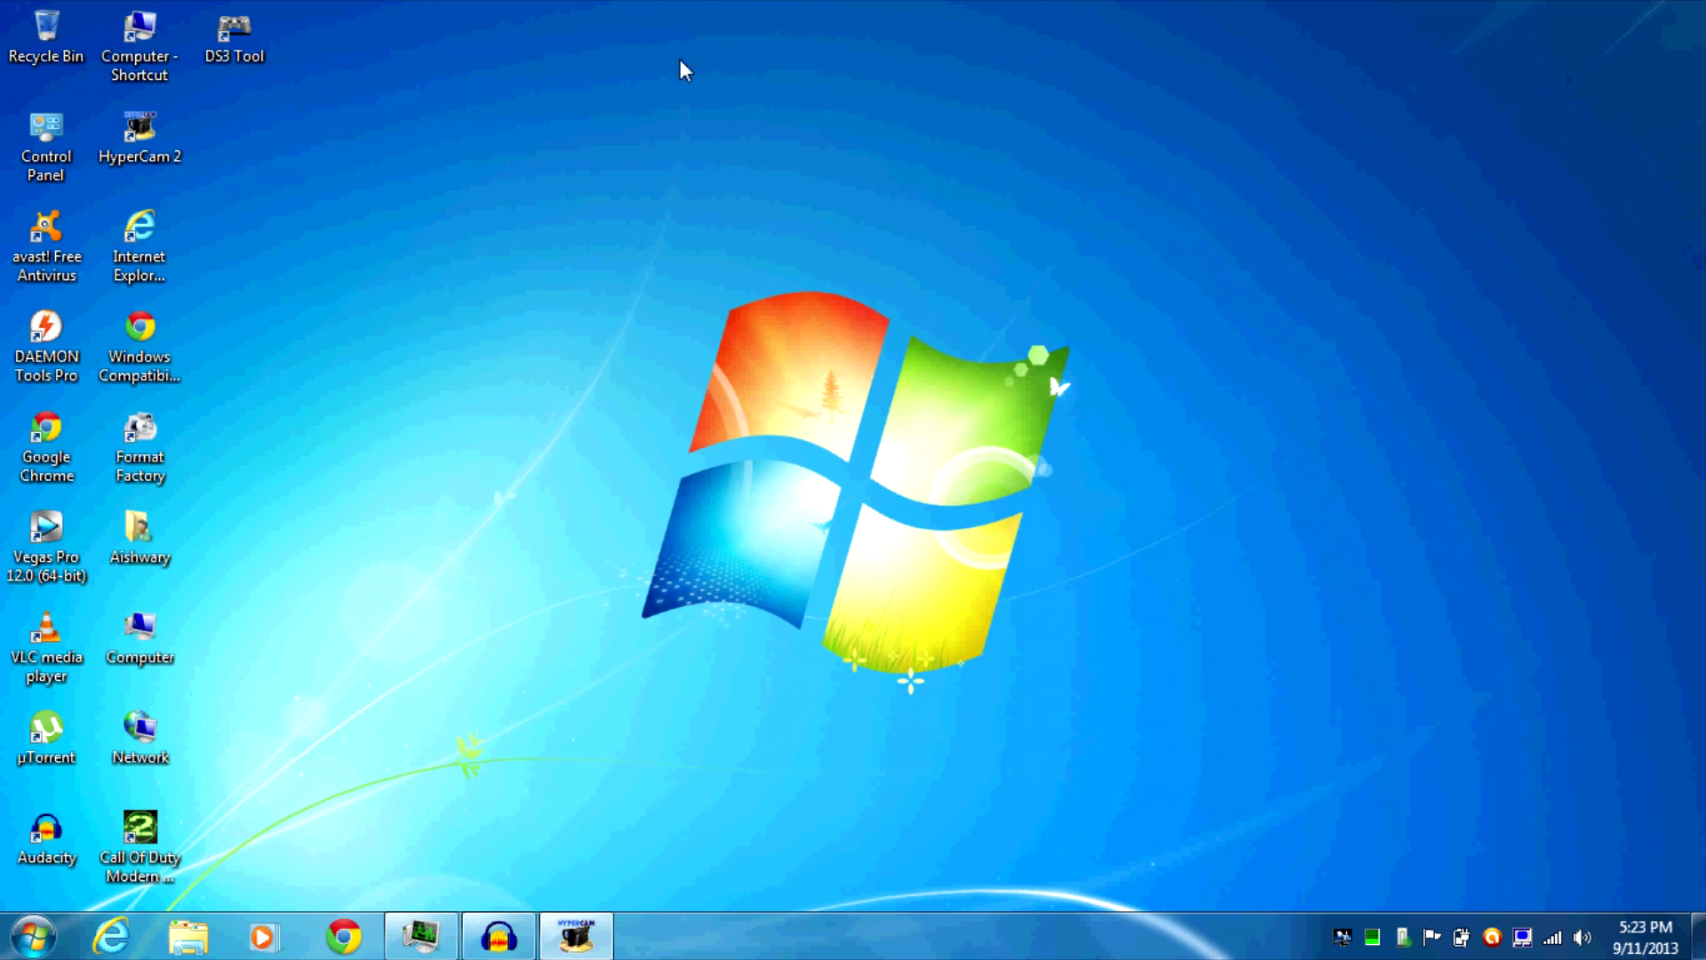
pyautogui.click(644, 64)
pyautogui.click(711, 130)
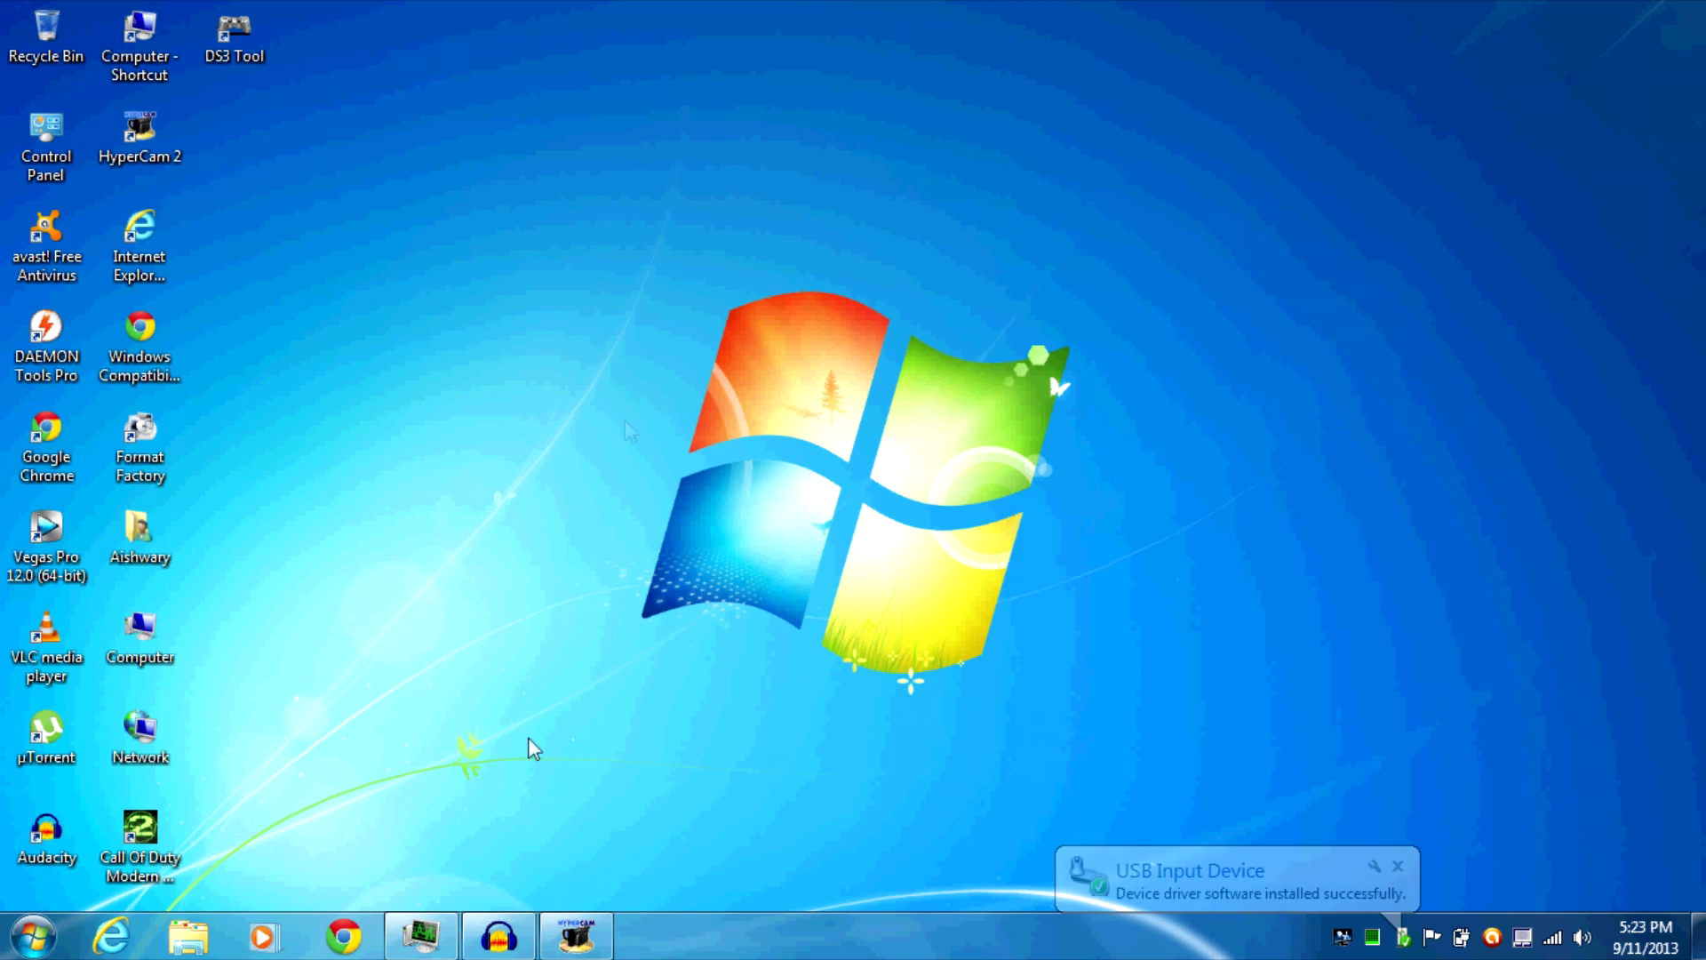
pyautogui.click(500, 938)
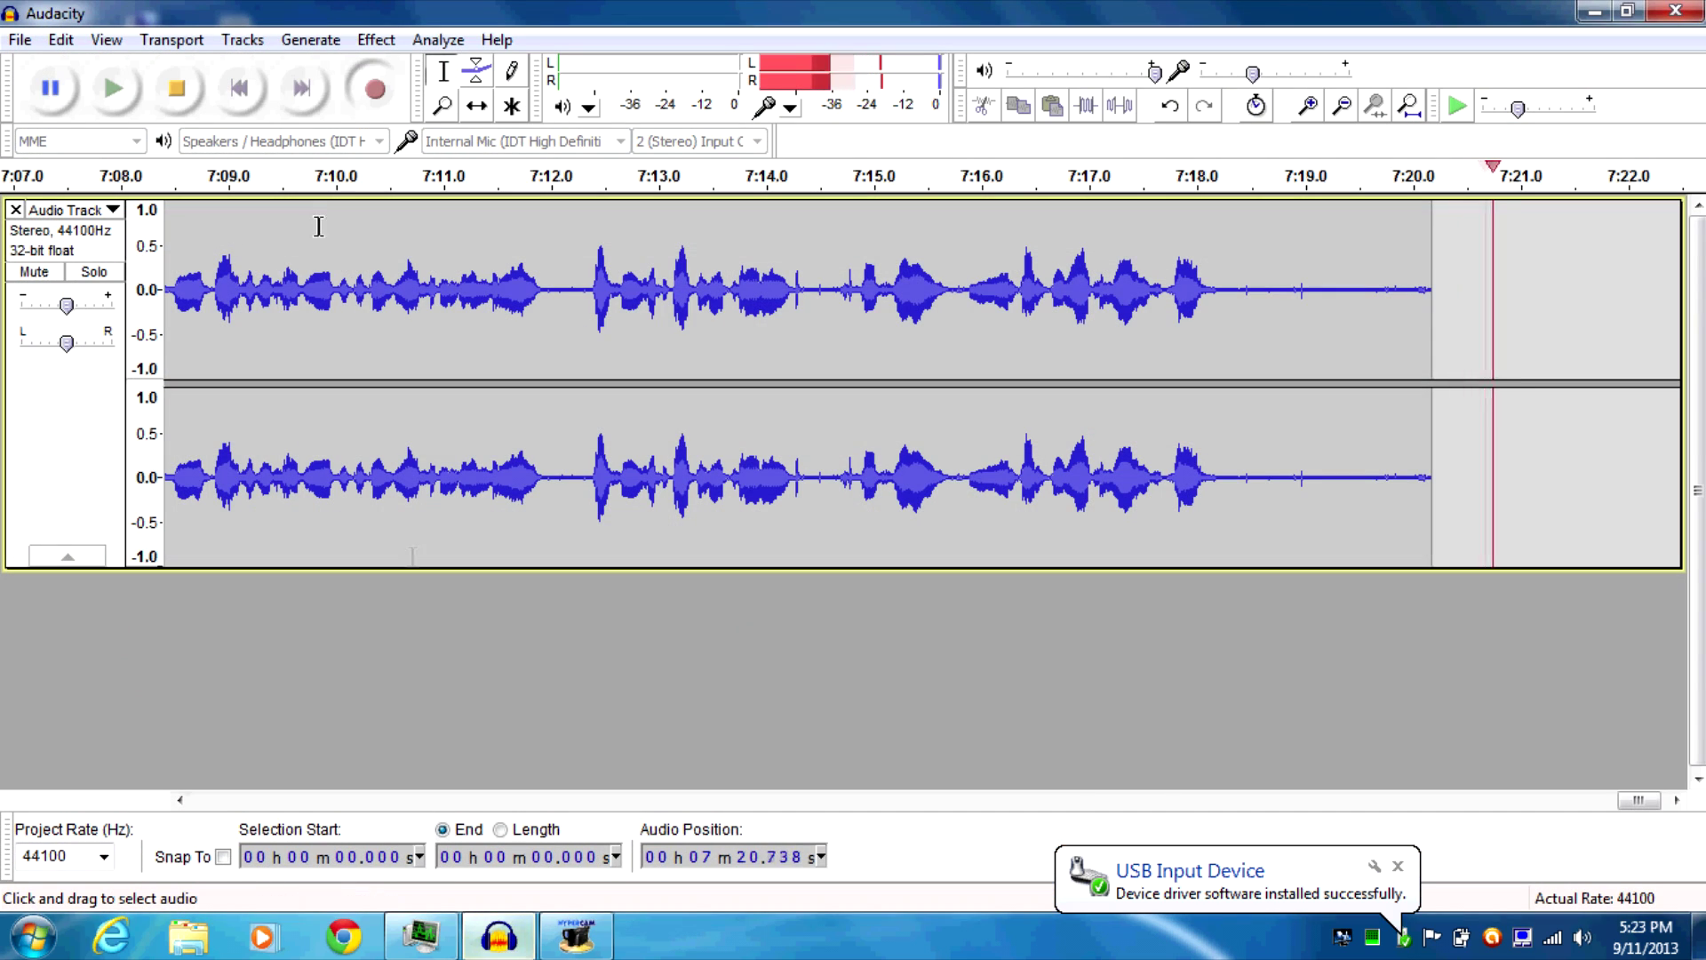